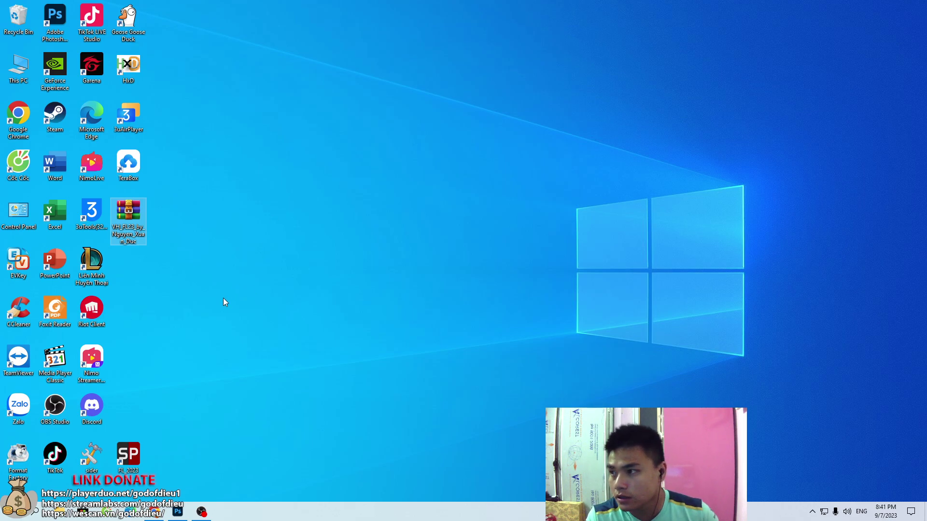
# Extract the VH_FL23 archive onto the desktop and move the extracted download and livecpk folders side by side into the empty desktop area
pyautogui.rightClick(129, 213)
pyautogui.click(77, 259)
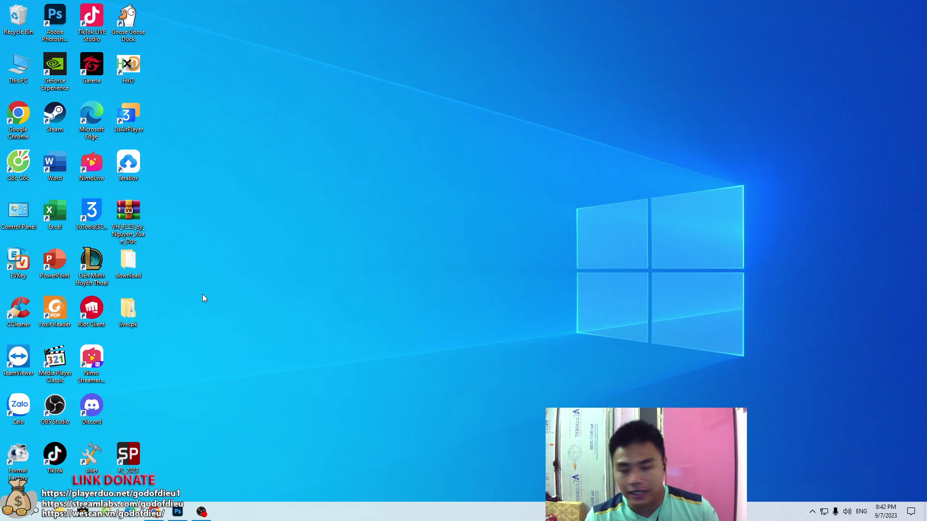
pyautogui.moveTo(127, 261); pyautogui.dragTo(238, 65)
pyautogui.moveTo(121, 313); pyautogui.dragTo(393, 99)
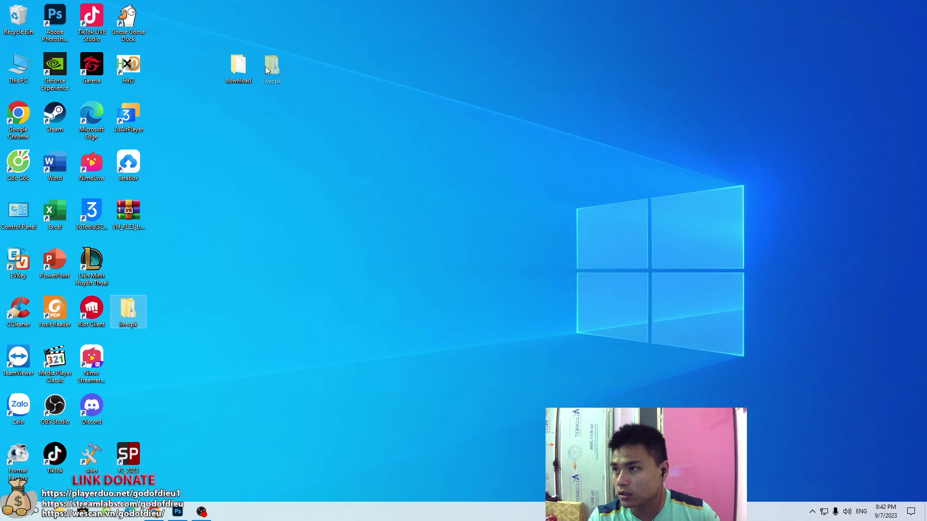
pyautogui.moveTo(266, 68); pyautogui.dragTo(265, 68)
pyautogui.click(242, 103)
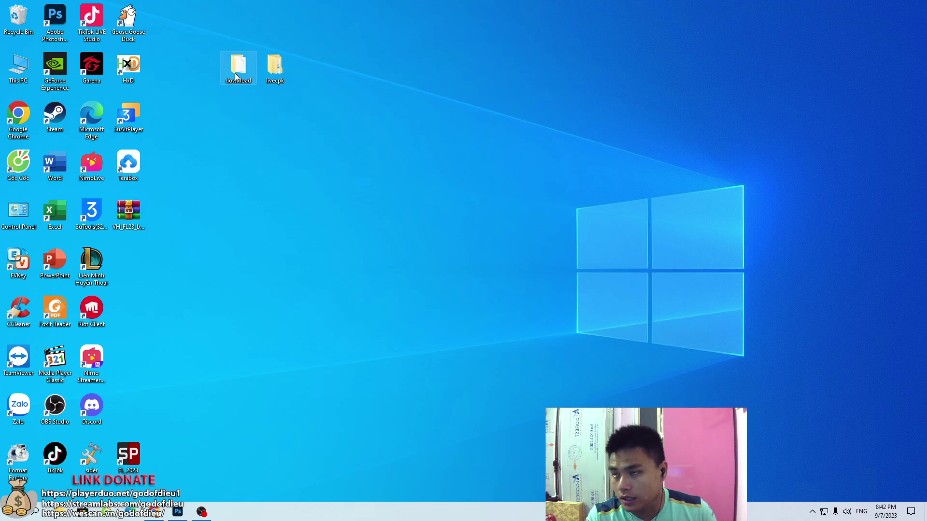
pyautogui.moveTo(235, 74)
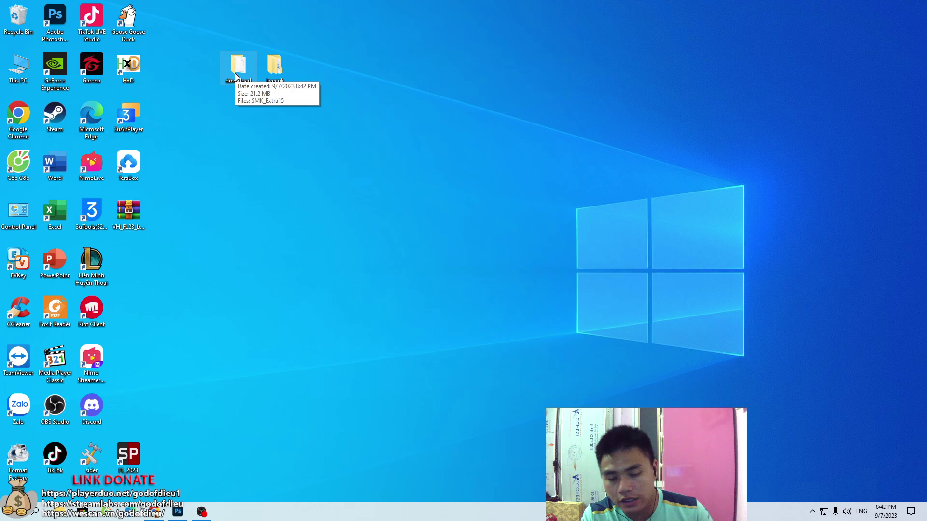
pyautogui.moveTo(282, 70)
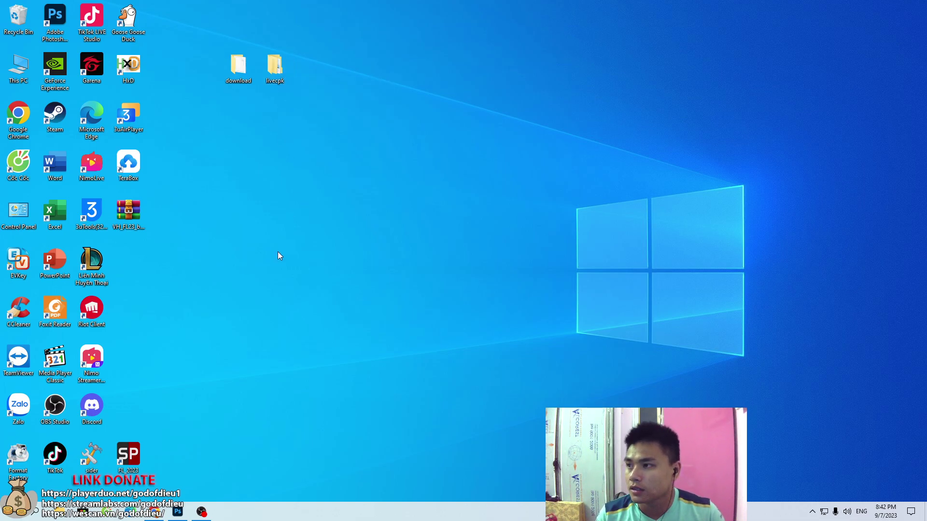
# Open the FL_2023 shortcut's file location and show the SMK_Extra files in the game's download folder
pyautogui.rightClick(131, 462)
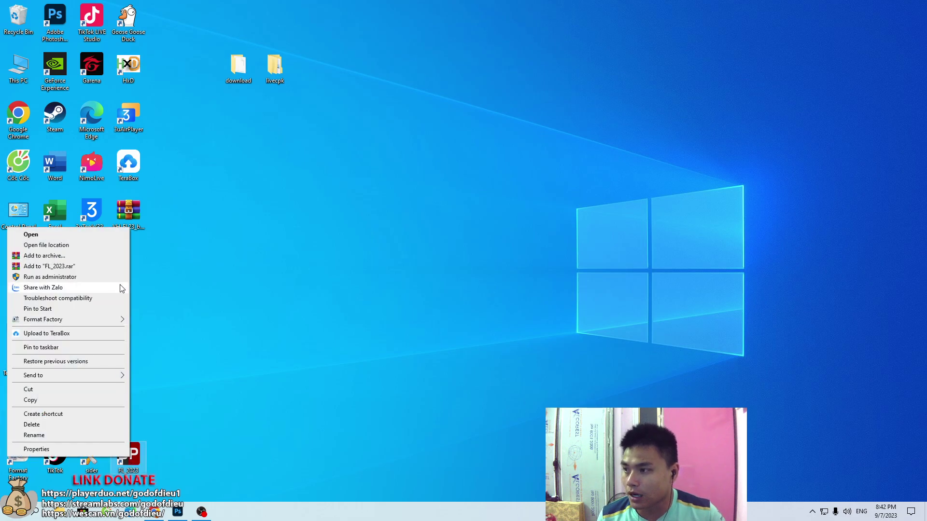
pyautogui.click(92, 246)
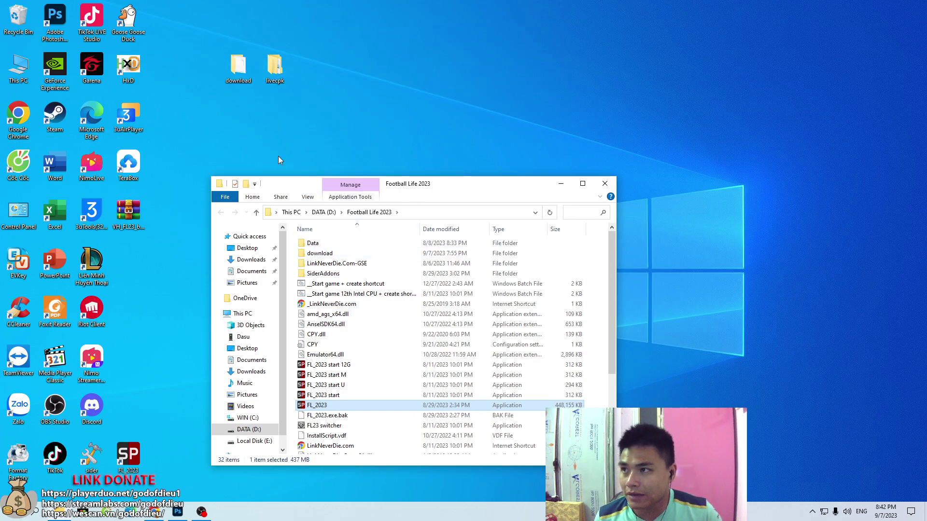
pyautogui.doubleClick(328, 256)
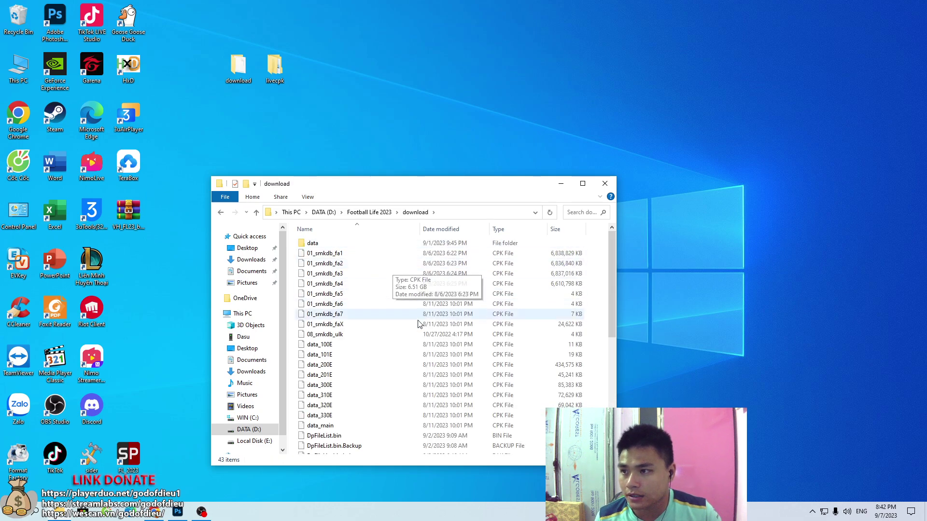
pyautogui.scroll(-7, 367, 299)
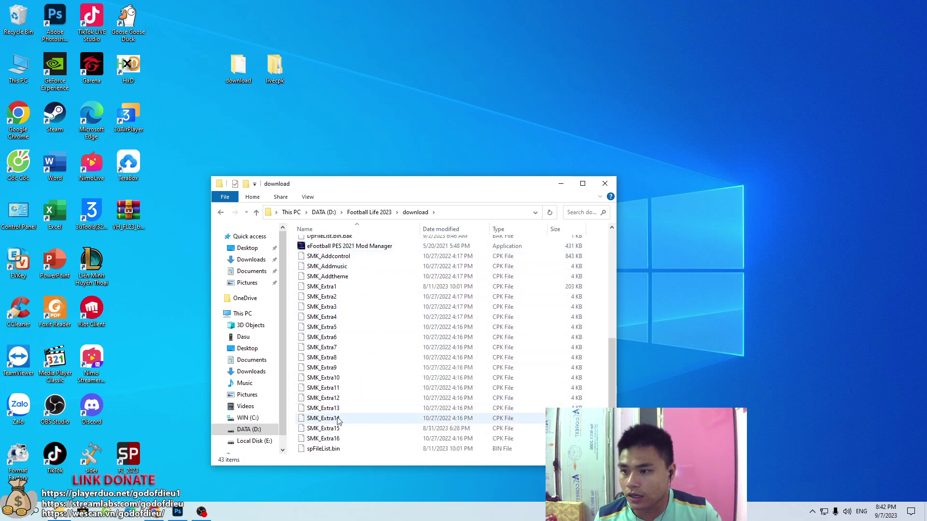
# Compare the SMK_Extra15 file in the extracted desktop download folder with the game's download folder, and close the extracted folder
pyautogui.doubleClick(246, 72)
pyautogui.moveTo(351, 202); pyautogui.dragTo(614, 61)
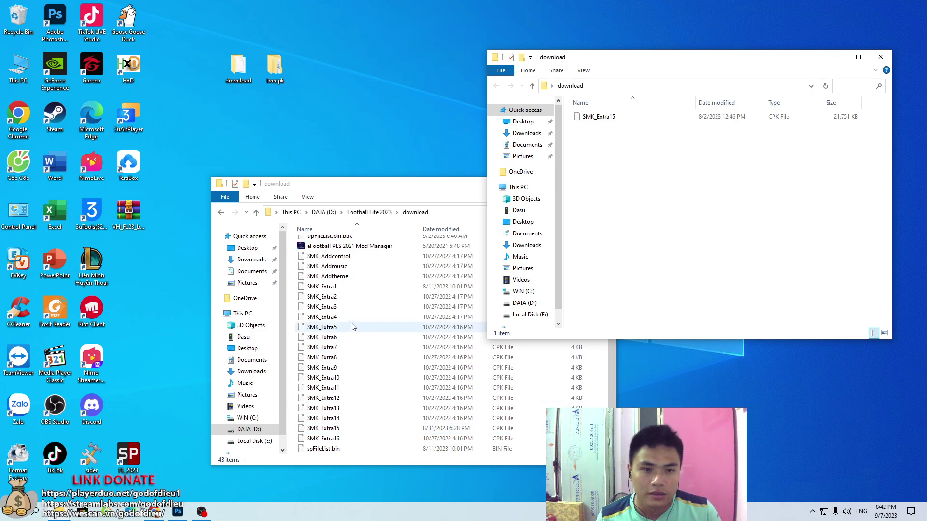
pyautogui.moveTo(372, 187); pyautogui.dragTo(232, 174)
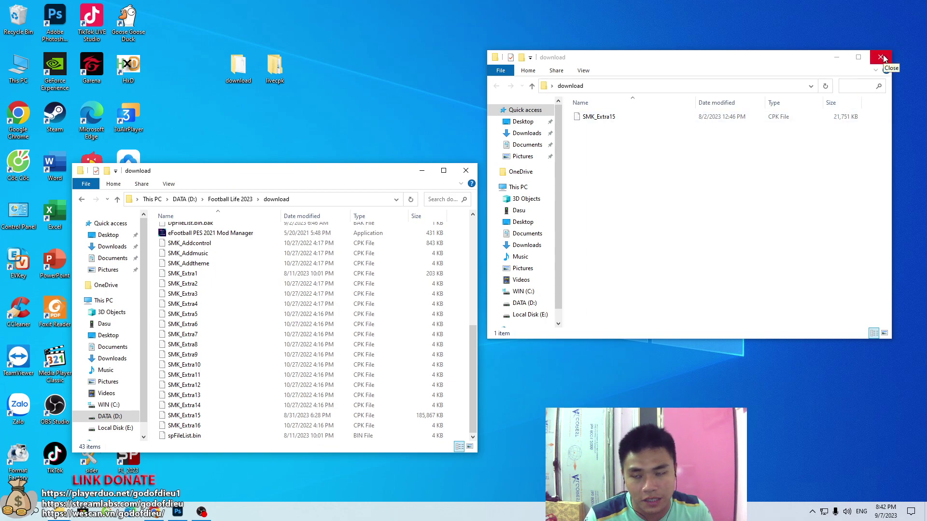
pyautogui.click(611, 121)
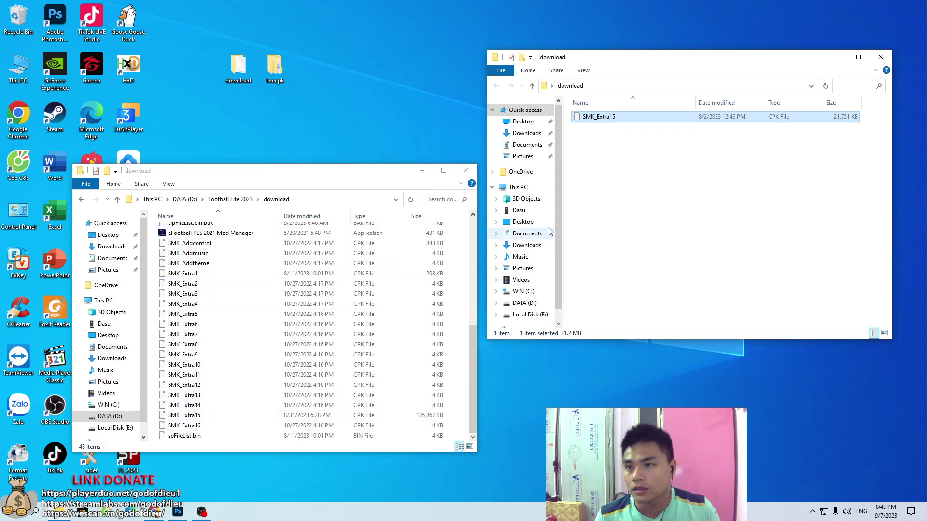
pyautogui.click(633, 204)
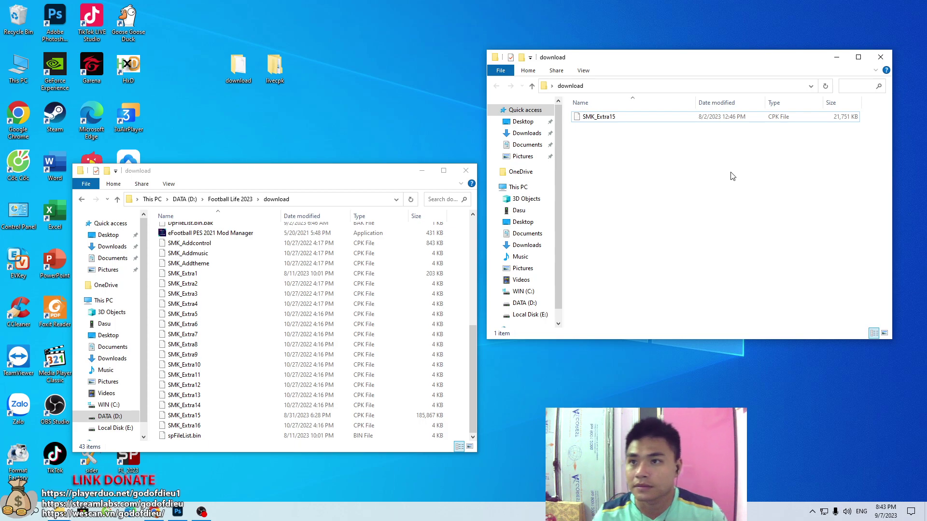
pyautogui.click(880, 58)
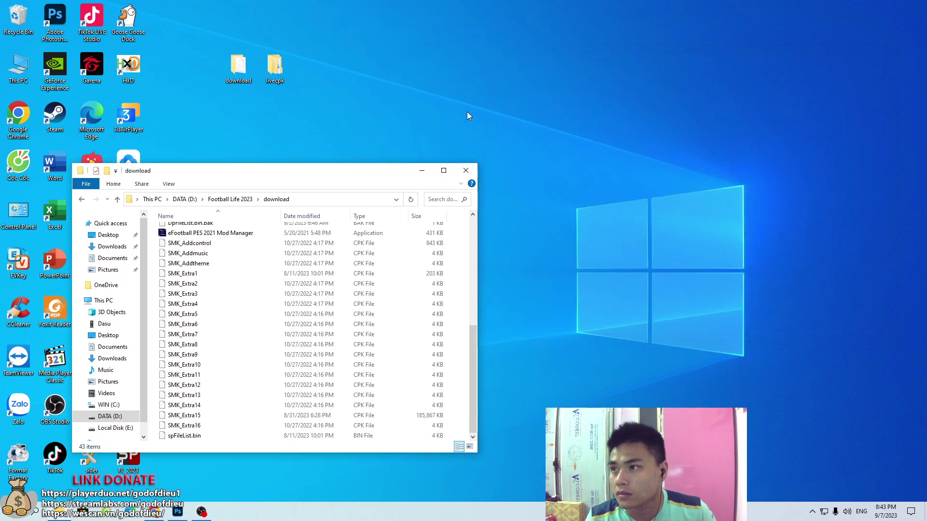
# Return to the Football Life 2023 folder and open the livecpk folder inside SiderAddons
pyautogui.hotkey('alt', 'Left')
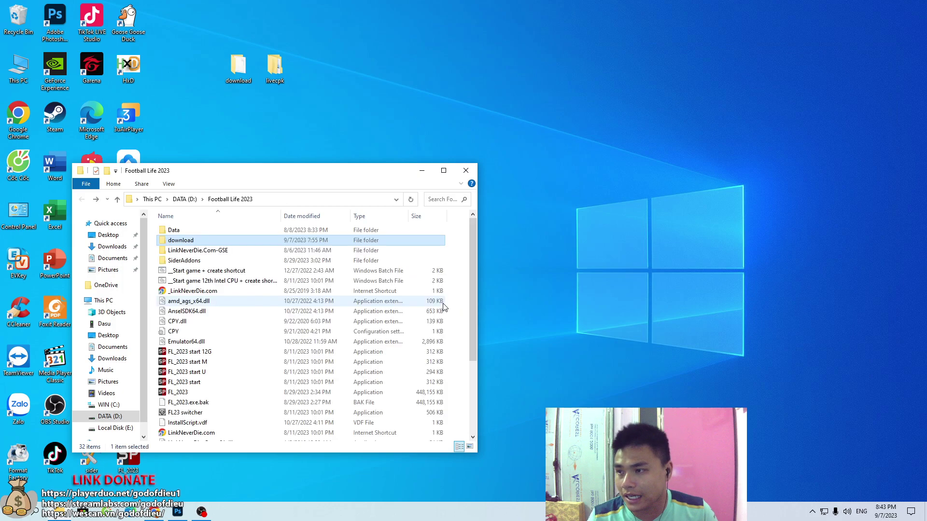
pyautogui.moveTo(318, 175); pyautogui.dragTo(564, 163)
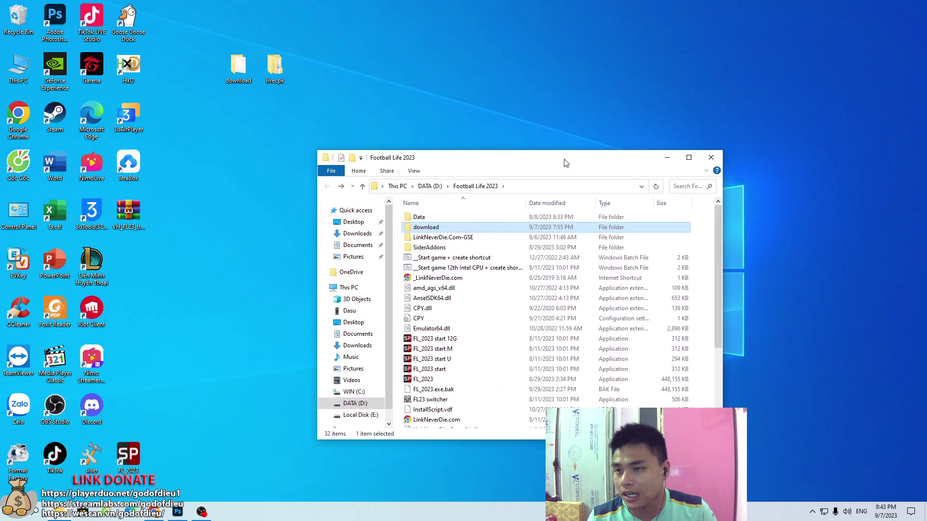
pyautogui.click(442, 250)
pyautogui.doubleClick(442, 249)
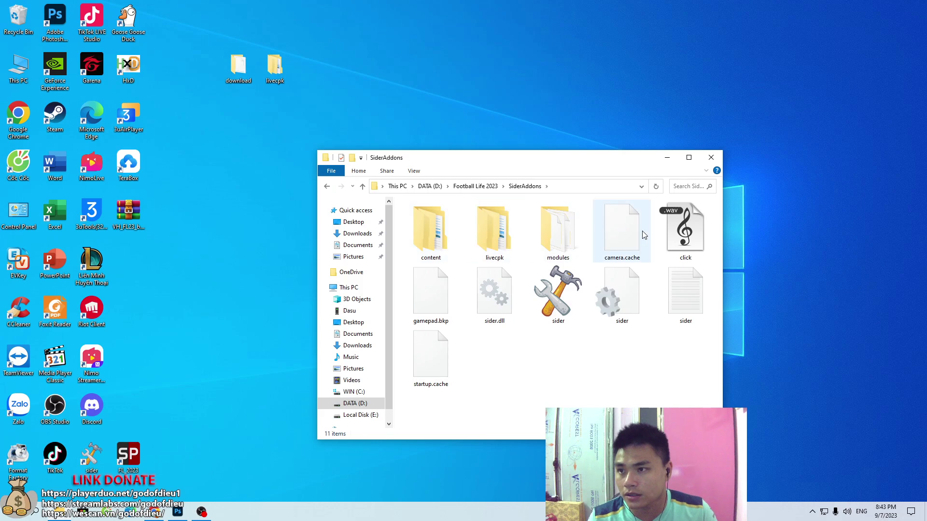
pyautogui.doubleClick(500, 249)
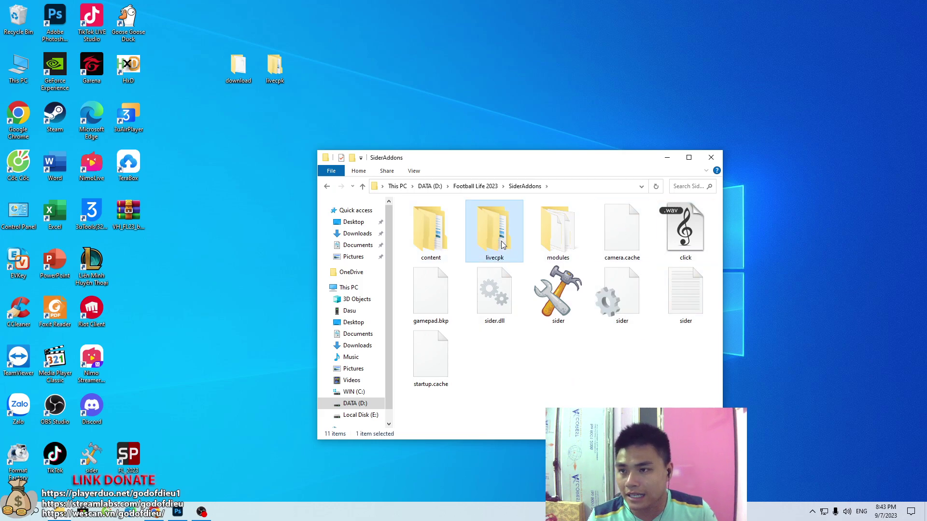
# Open the extracted livecpk folder from the desktop and arrange it beside the game's livecpk folder
pyautogui.click(273, 75)
pyautogui.doubleClick(273, 75)
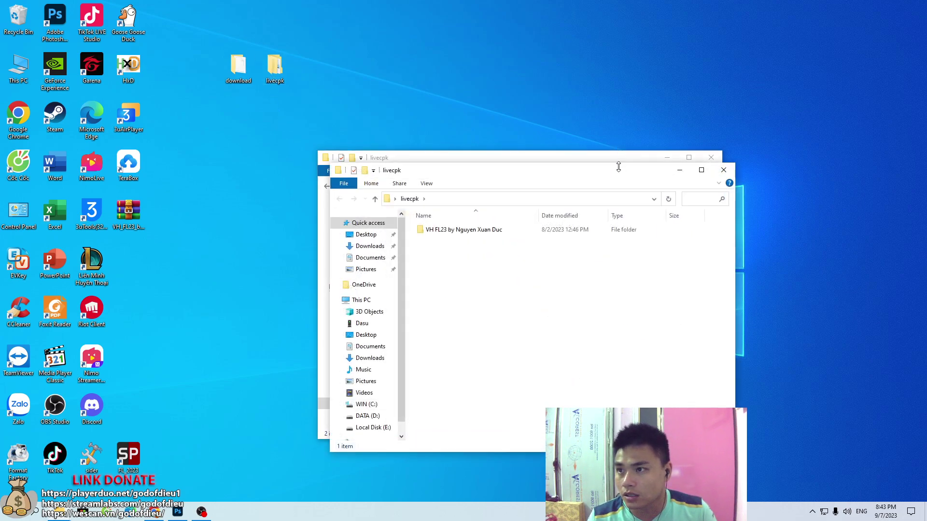
pyautogui.moveTo(608, 158); pyautogui.dragTo(771, 161)
pyautogui.click(463, 172)
pyautogui.moveTo(568, 173); pyautogui.dragTo(258, 149)
# Copy the VH FL23 folder from the extracted livecpk into the game's SiderAddons livecpk folder and close the source window
pyautogui.click(198, 211)
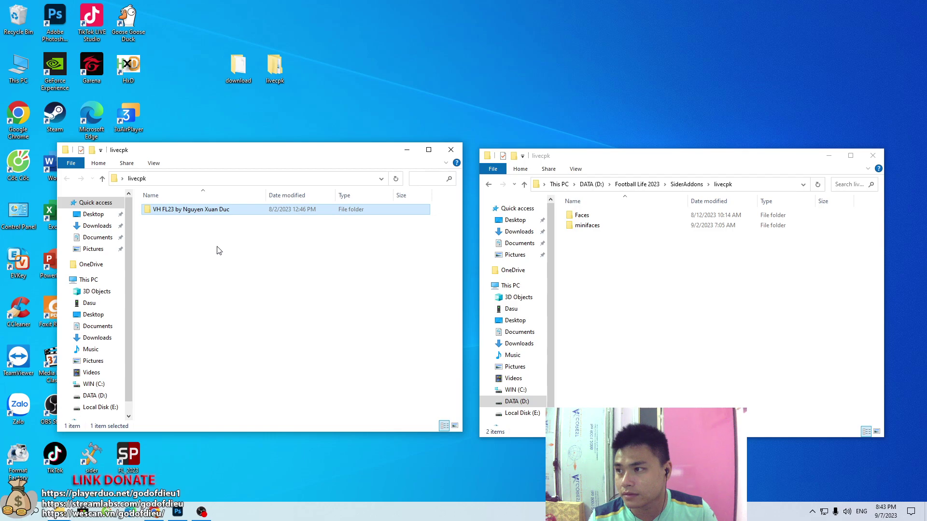
pyautogui.rightClick(208, 211)
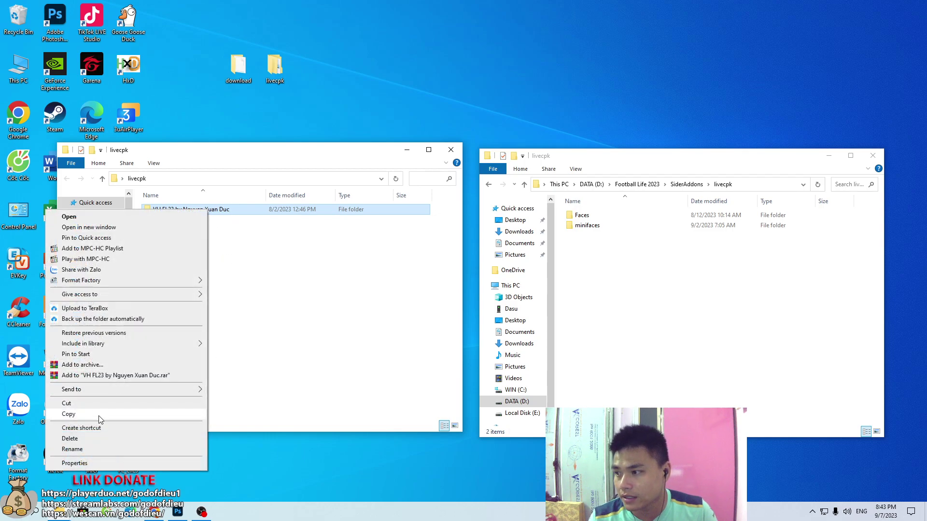
pyautogui.click(142, 414)
pyautogui.click(641, 241)
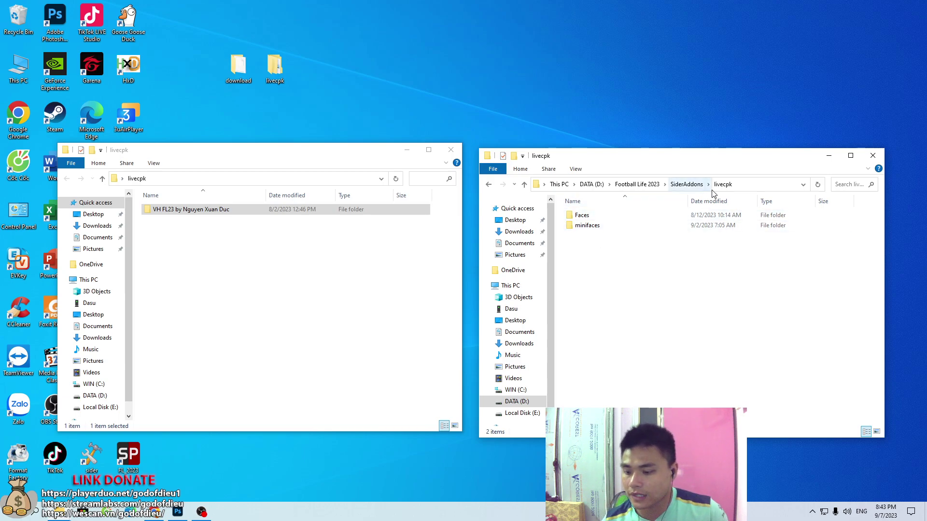
pyautogui.rightClick(585, 254)
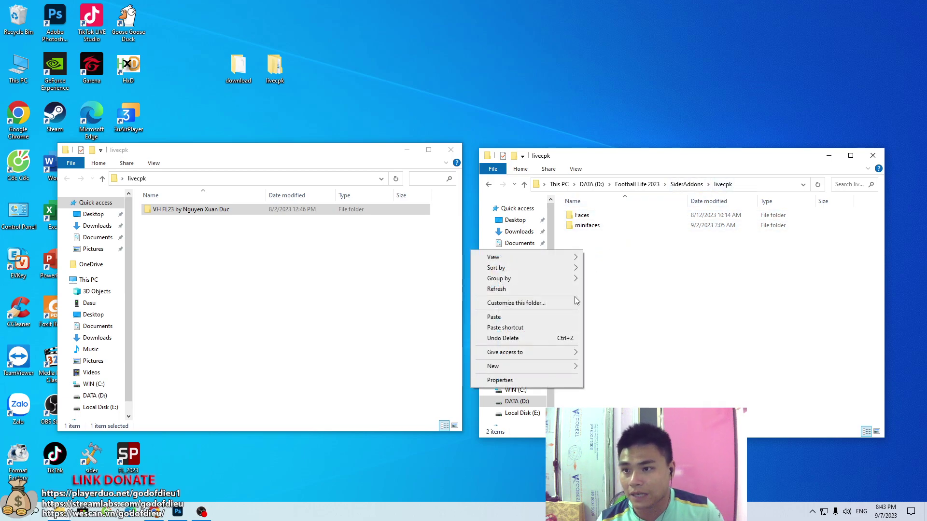
pyautogui.click(560, 317)
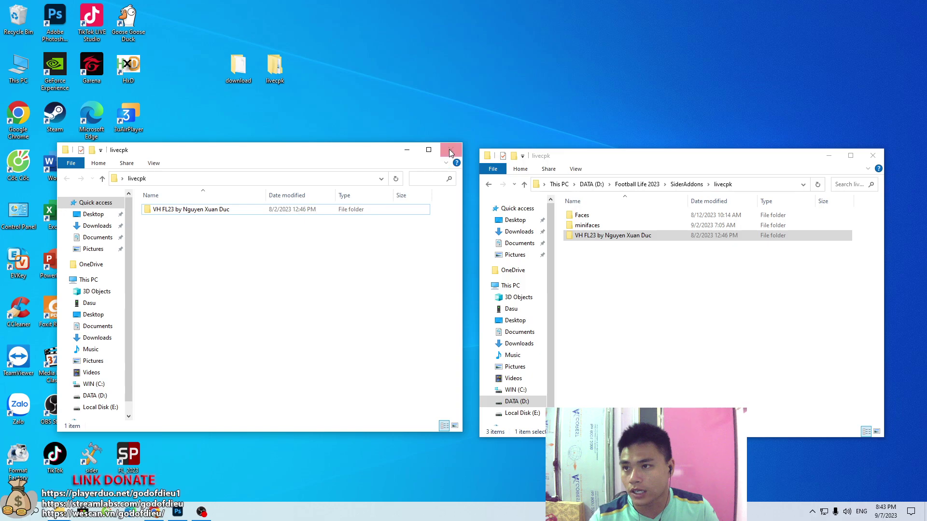
pyautogui.click(451, 150)
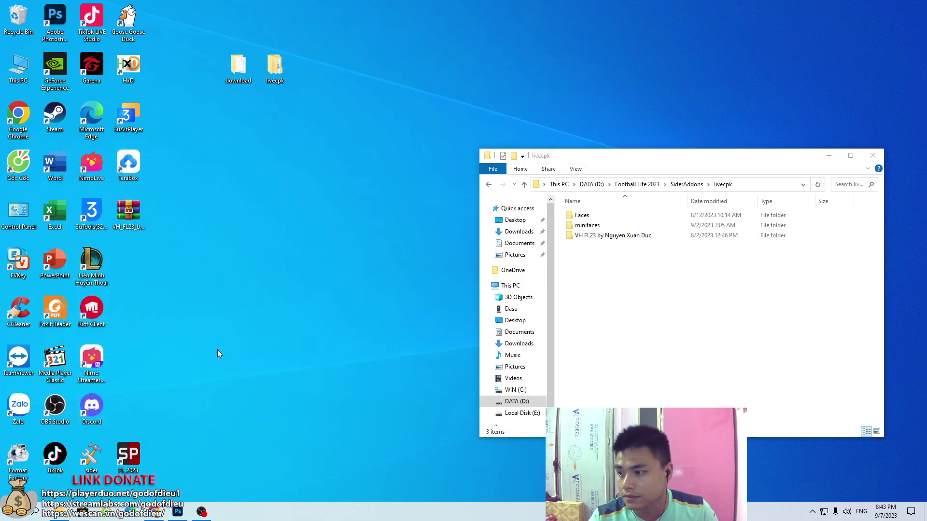
# Copy the full name of the VH FL23 folder in the game's livecpk to the clipboard without renaming it
pyautogui.click(742, 316)
pyautogui.click(645, 240)
pyautogui.press('F2')
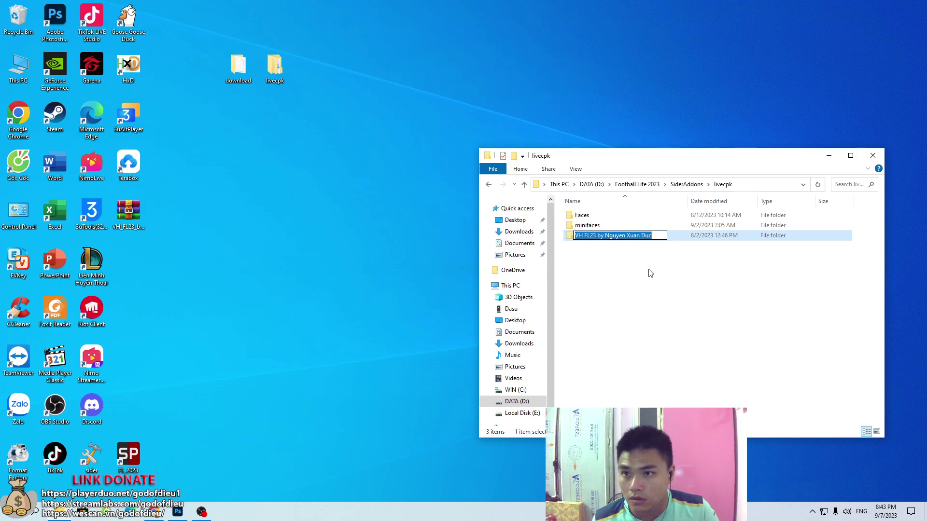
pyautogui.rightClick(605, 236)
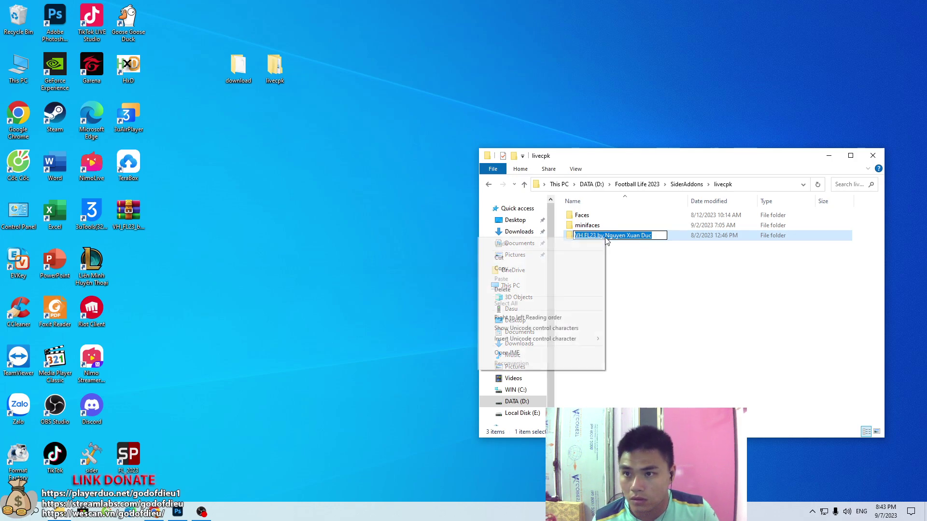
pyautogui.click(528, 270)
pyautogui.click(687, 275)
# Go back to the SiderAddons folder and open the sider configuration settings file in Notepad
pyautogui.press('BackSpace')
pyautogui.click(730, 349)
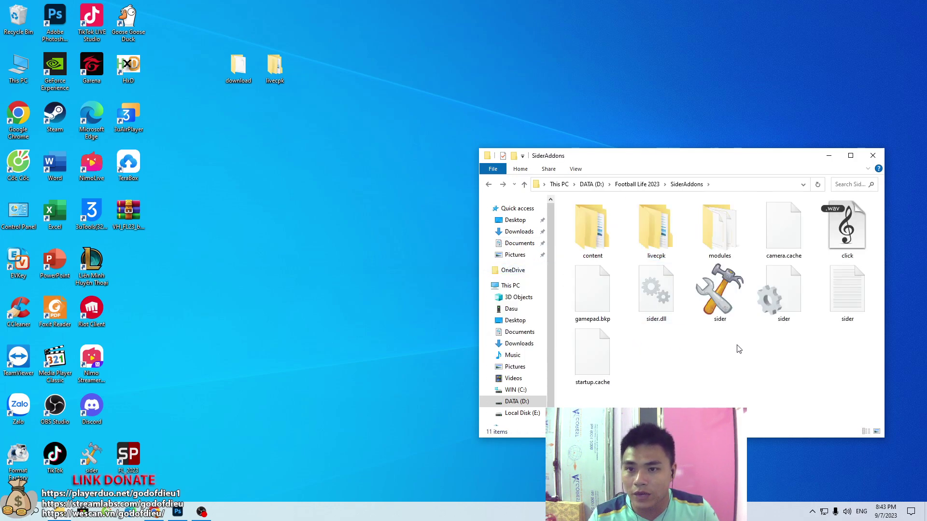
pyautogui.doubleClick(783, 292)
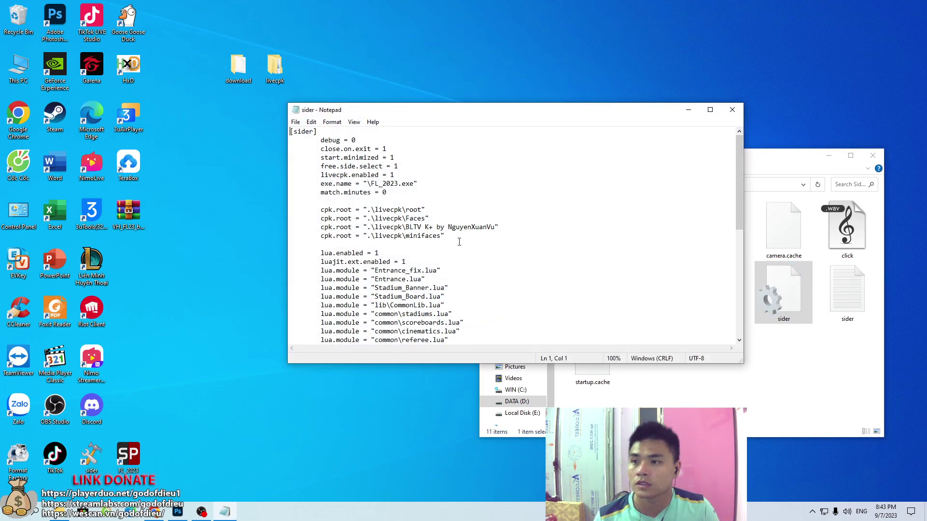
# Add a new line below the minifaces entry in the sider file, starting with cpk.root = ".\livecpk\
pyautogui.moveTo(321, 210); pyautogui.dragTo(457, 238)
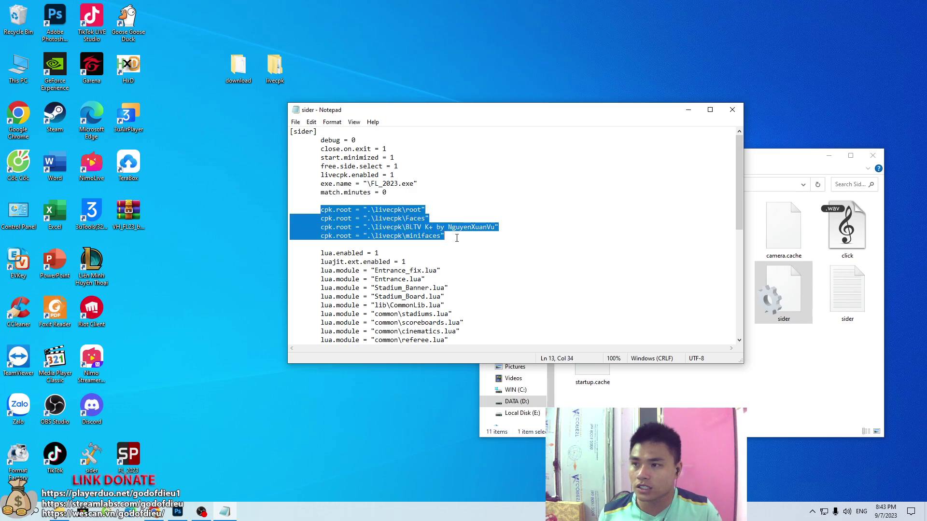
pyautogui.click(457, 238)
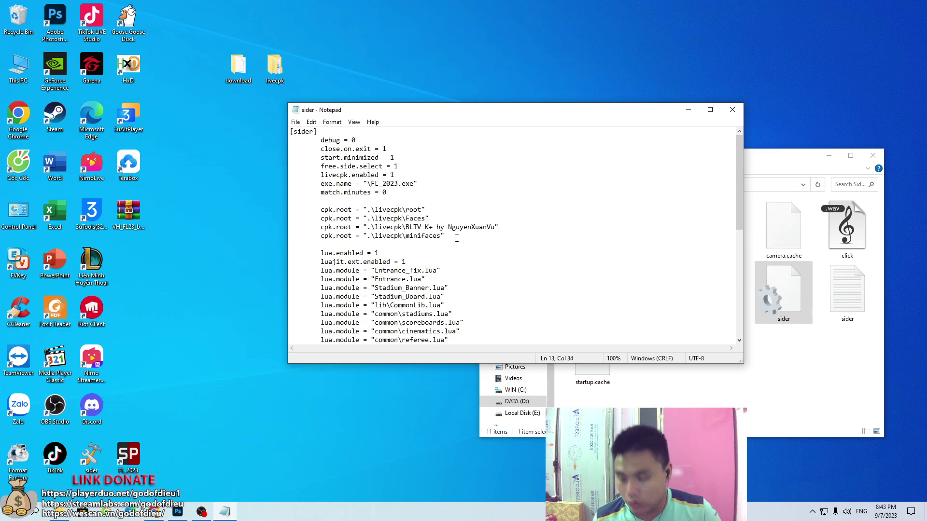
pyautogui.press('Return')
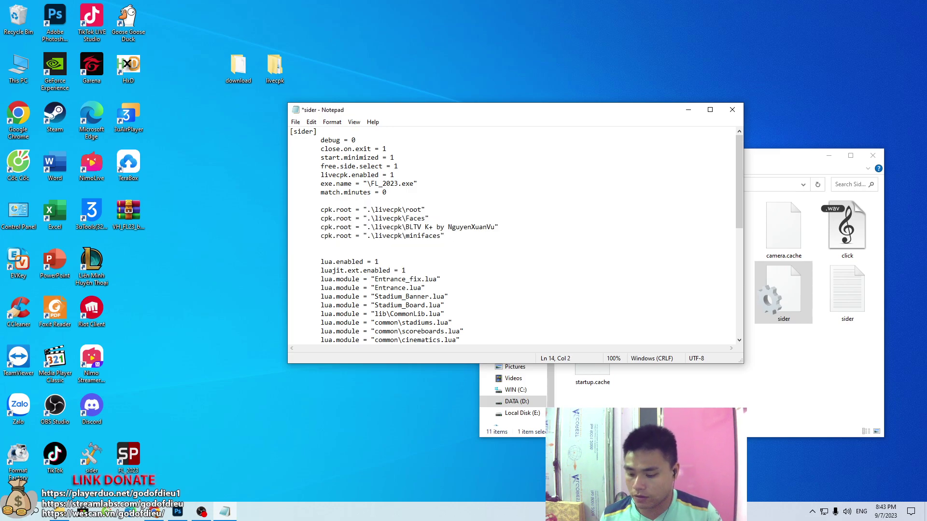
pyautogui.write('cp')
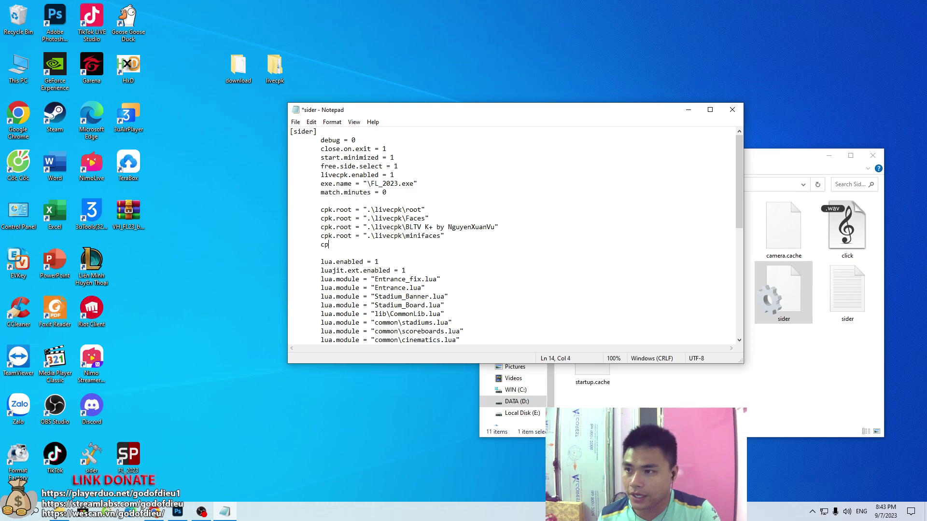
pyautogui.write('k.root =')
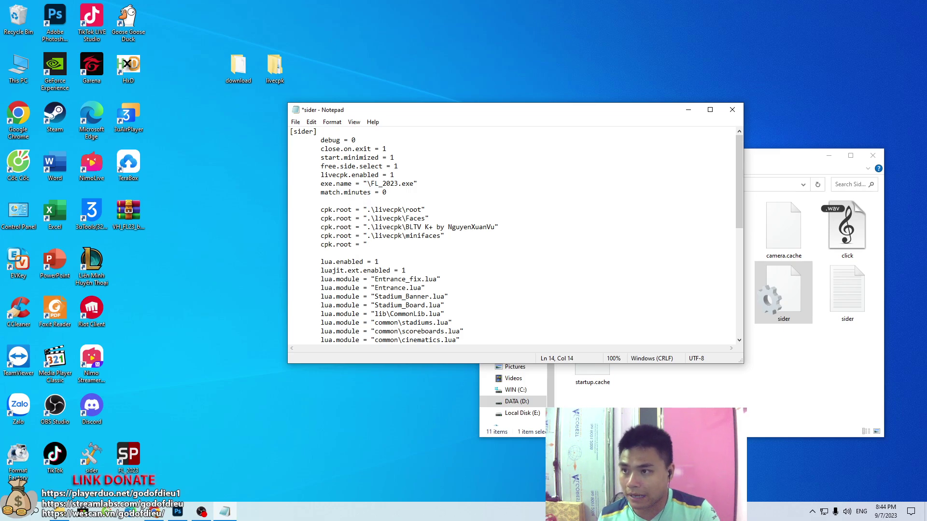
pyautogui.write(' ".\\livecpk')
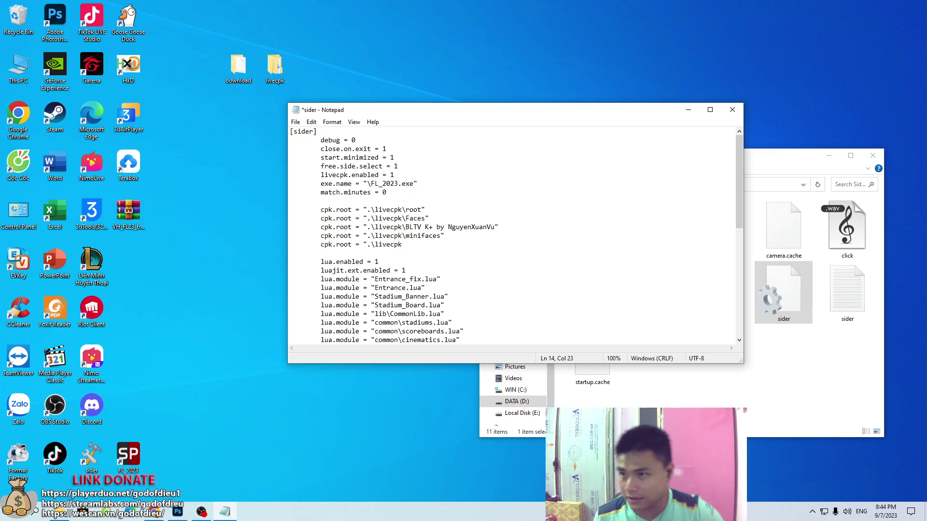
pyautogui.write('\\')
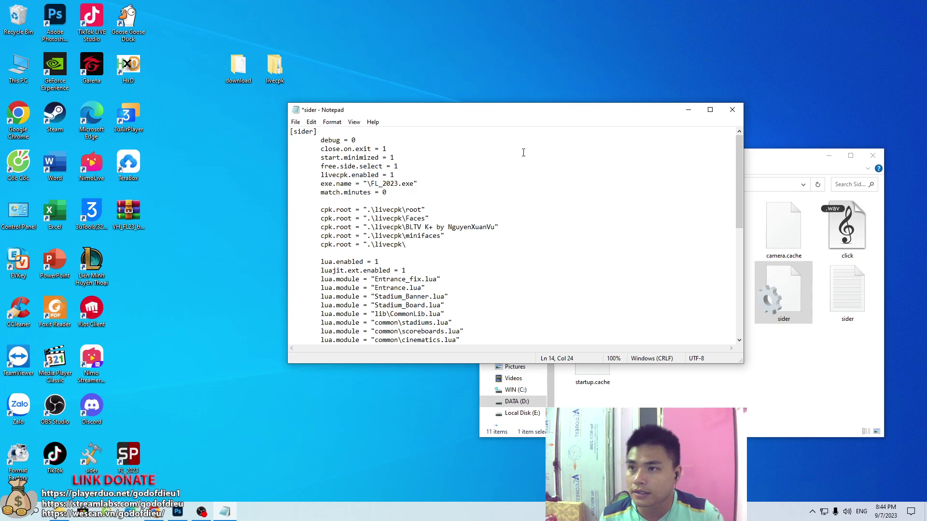
# Complete the new cpk.root path with the copied VH FL23 folder name, check it against the livecpk folder, and add the closing quotation mark
pyautogui.moveTo(522, 110); pyautogui.dragTo(266, 140)
pyautogui.hotkey('ctrl', 'v')
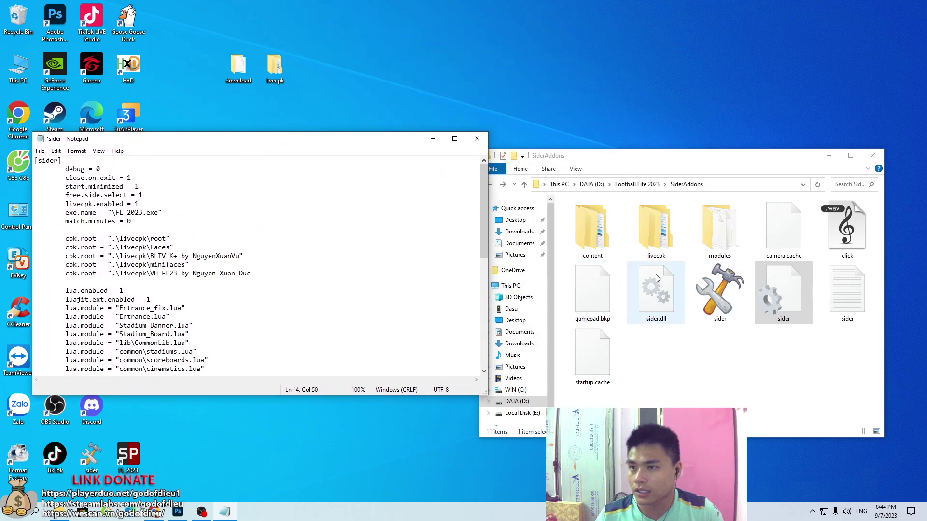
pyautogui.doubleClick(653, 252)
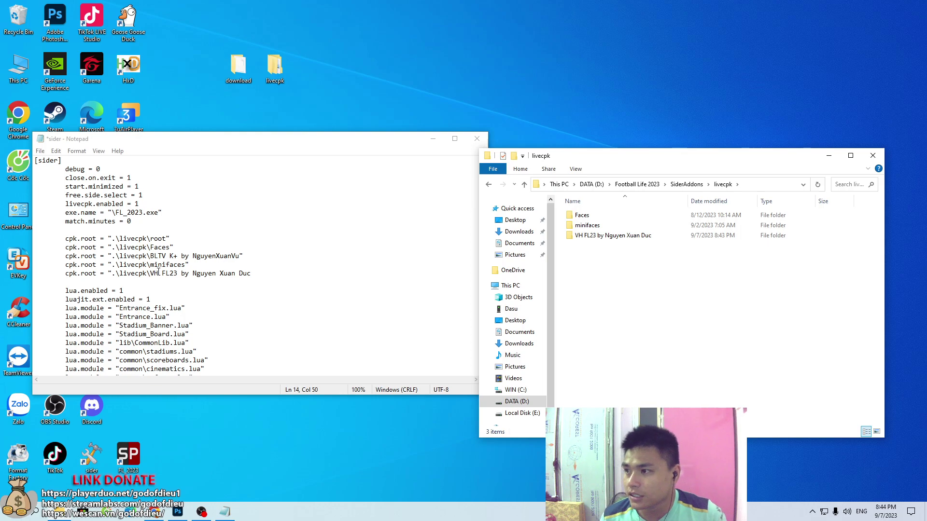
pyautogui.click(245, 274)
pyautogui.click(252, 275)
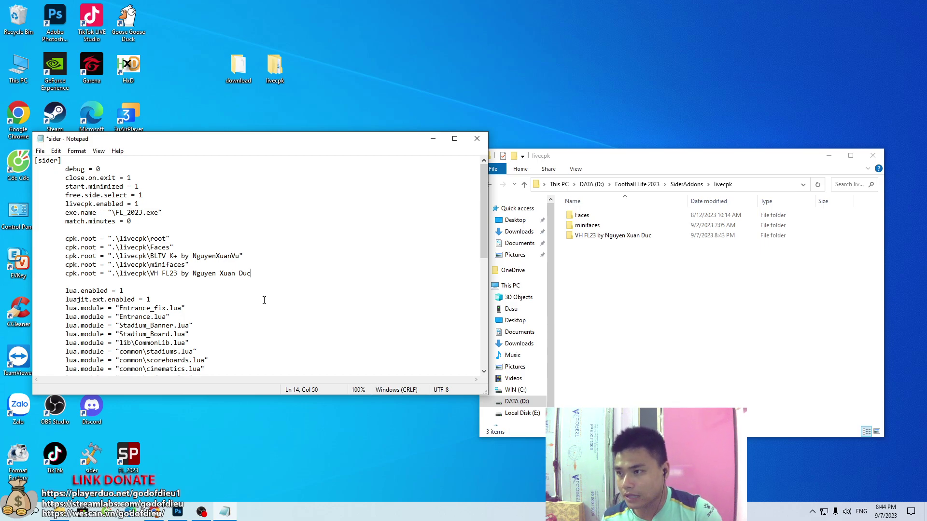
pyautogui.write('"')
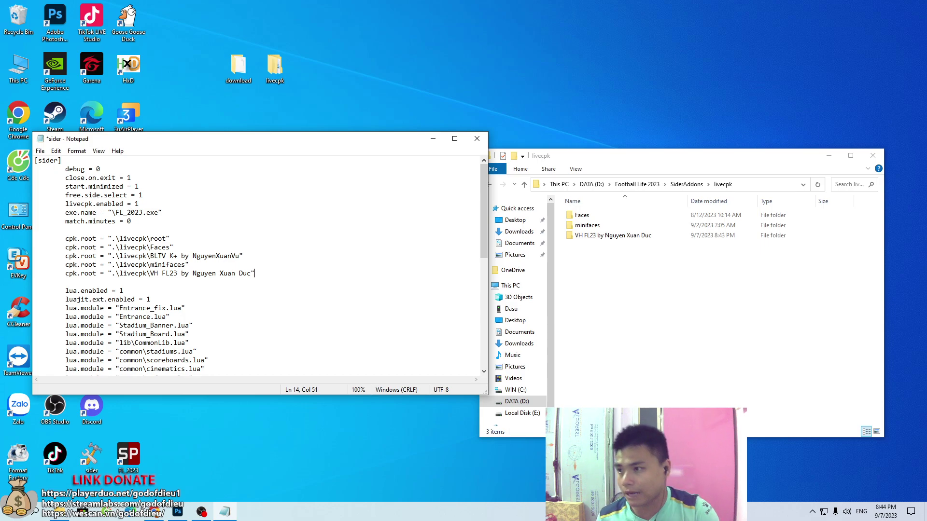
# Save and close the sider configuration file, and return to the SiderAddons folder
pyautogui.click(40, 151)
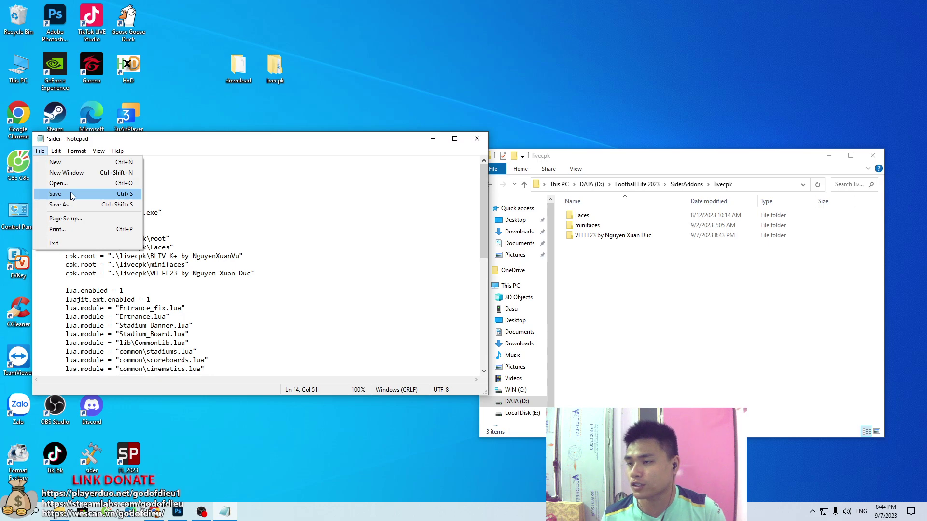
pyautogui.click(72, 194)
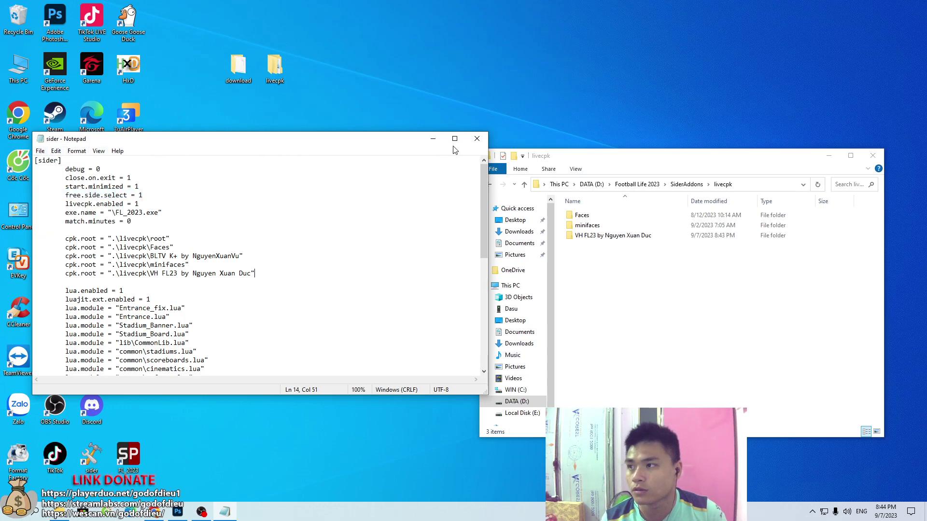
pyautogui.click(477, 140)
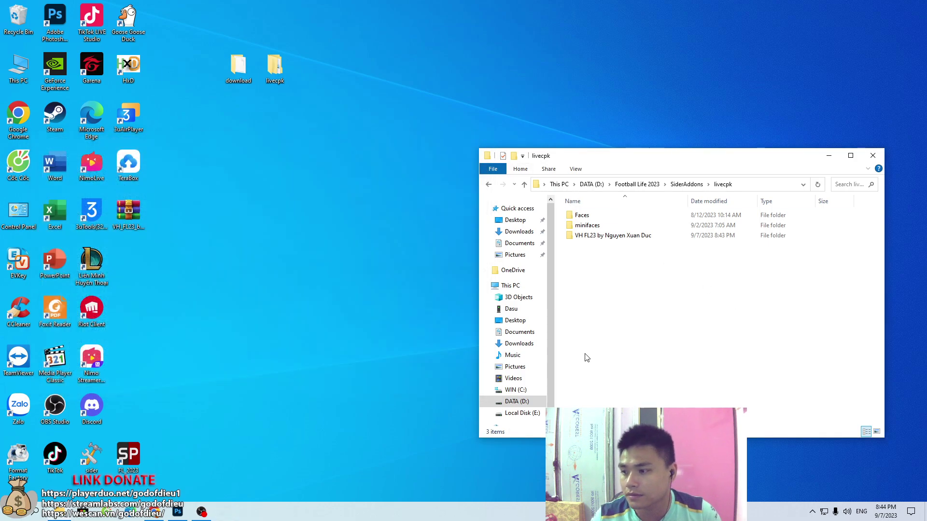
pyautogui.hotkey('alt', 'Up')
pyautogui.click(694, 377)
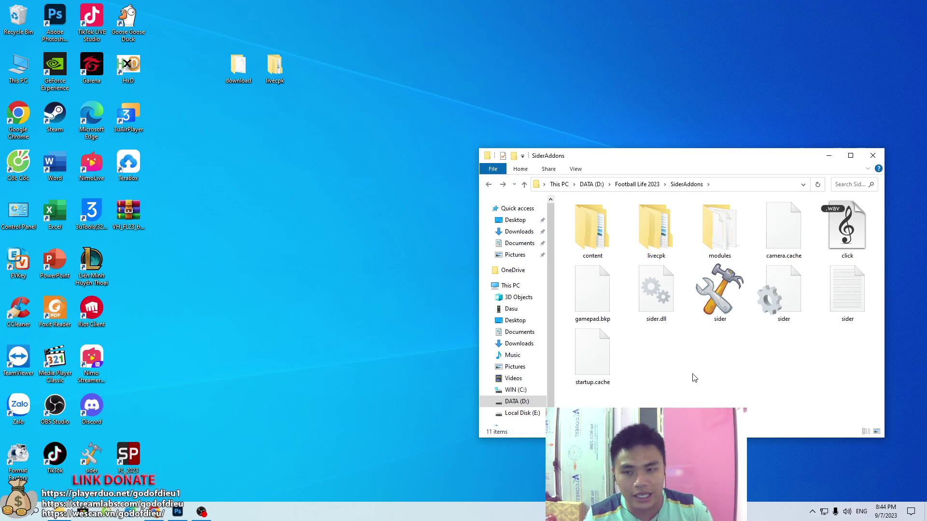
# Run the sider program, start FL_2023 from the Football Life 2023 folder, and continue past the game's title screen
pyautogui.doubleClick(719, 304)
pyautogui.press('BackSpace')
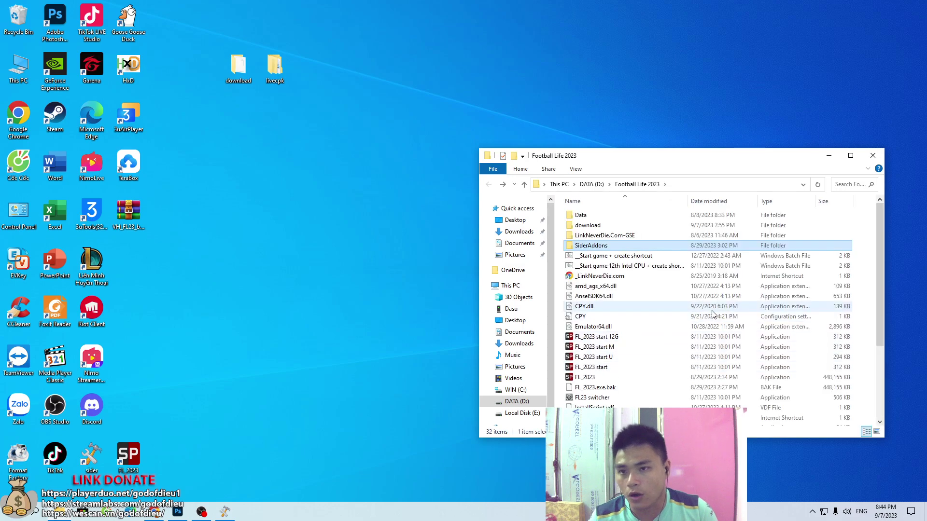
pyautogui.doubleClick(615, 378)
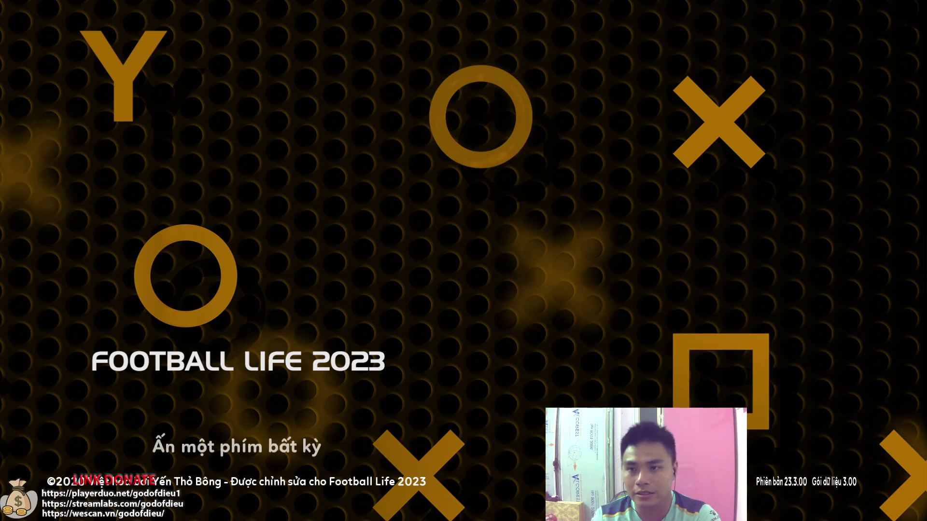
pyautogui.press('Return')
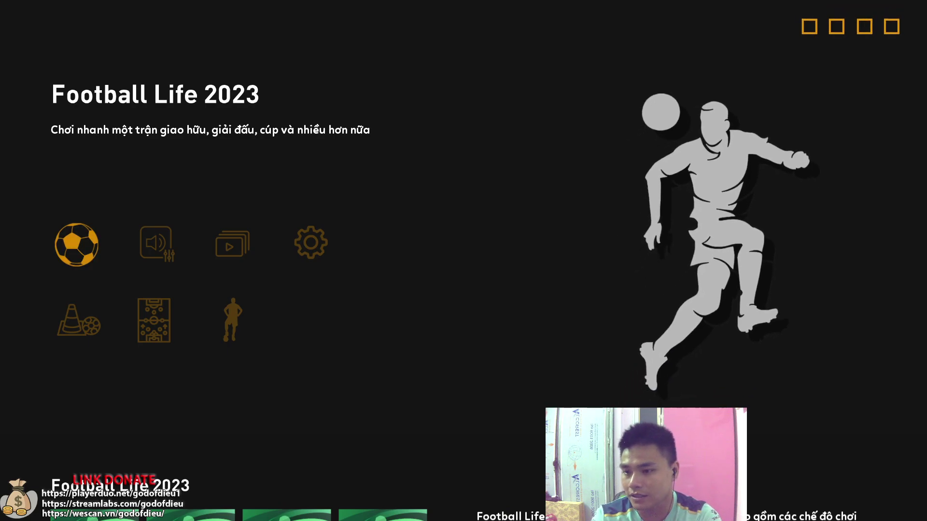
# Open the Cài đặt (Settings) category from the game's main menu
pyautogui.press('Down')
pyautogui.press('Down')
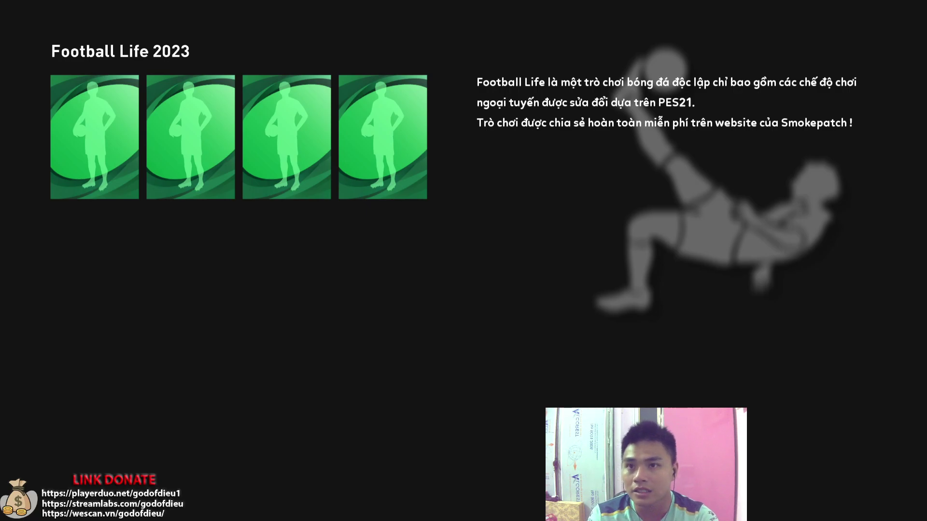
pyautogui.press('Up')
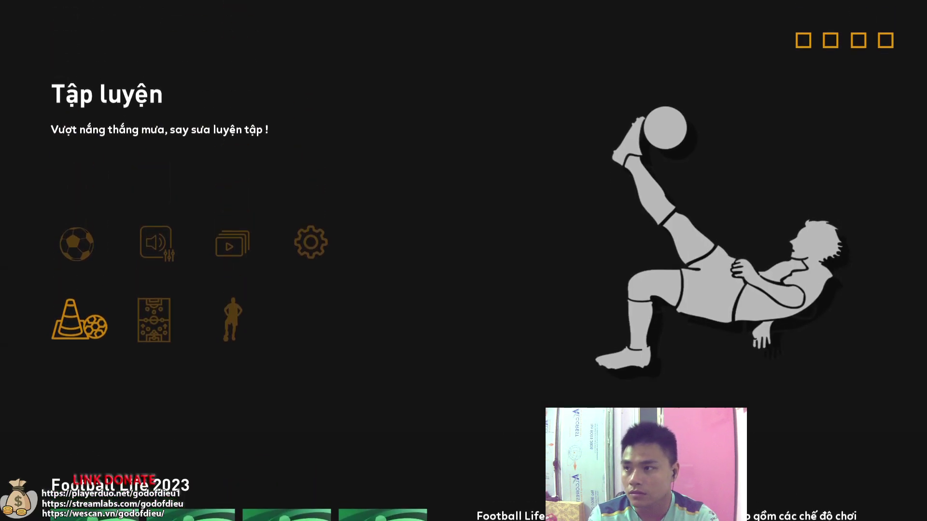
pyautogui.press('Up')
pyautogui.press('Right')
pyautogui.press('Right')
pyautogui.press('Right')
pyautogui.press('Return')
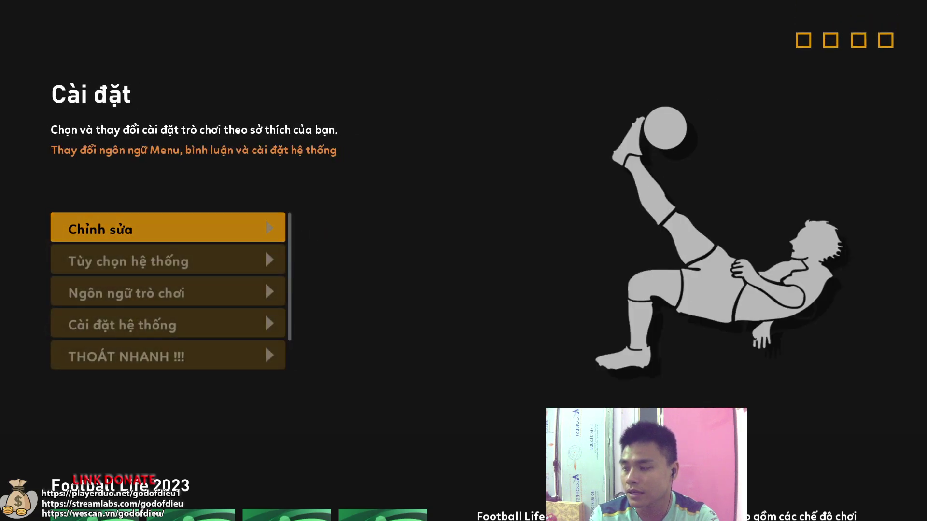
# Look through the Cài đặt options and open Chỉnh sửa (Edit)
pyautogui.press('Down')
pyautogui.press('Down')
pyautogui.press('Down')
pyautogui.press('Down')
pyautogui.press('Down')
pyautogui.press('Up')
pyautogui.press('Up')
pyautogui.press('Up')
pyautogui.press('Up')
pyautogui.press('Up')
pyautogui.press('Return')
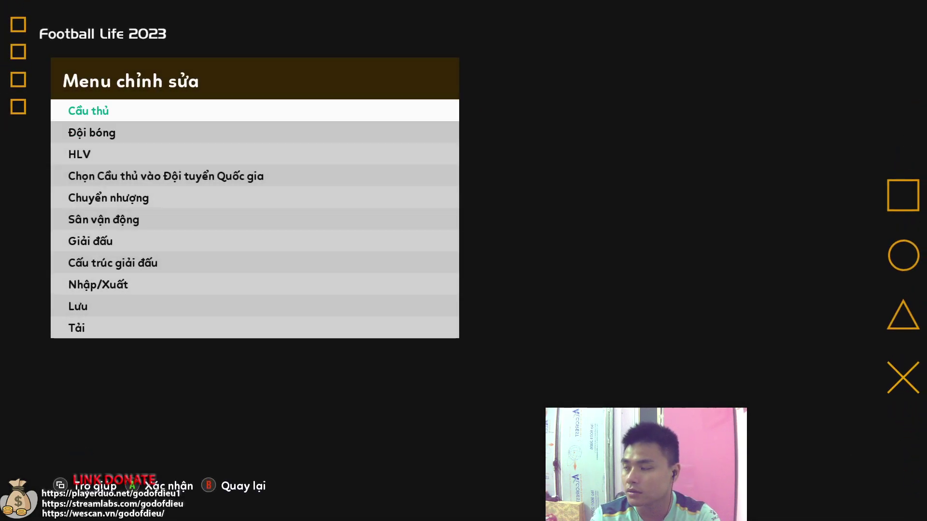
# Enter the Cầu thủ (Players) editor and choose the Premier League in the team selection
pyautogui.press('Return')
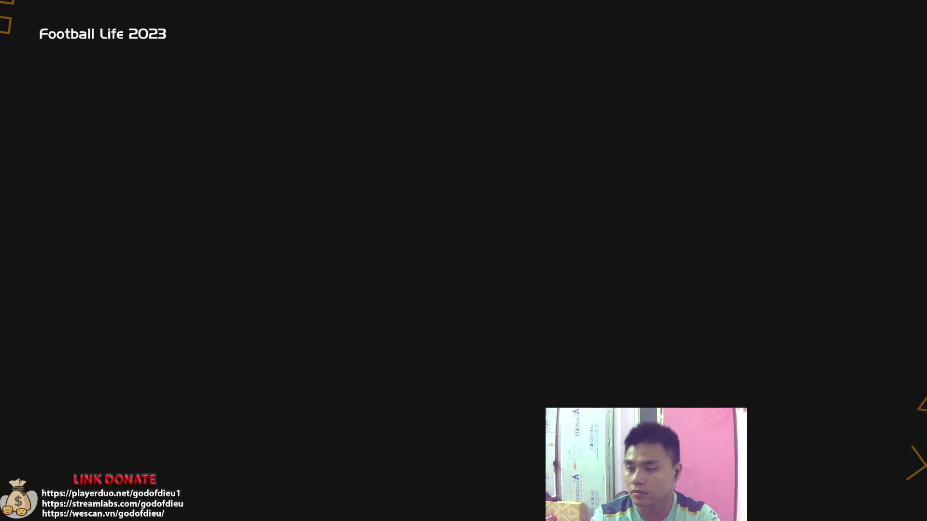
pyautogui.press('Down')
pyautogui.press('Return')
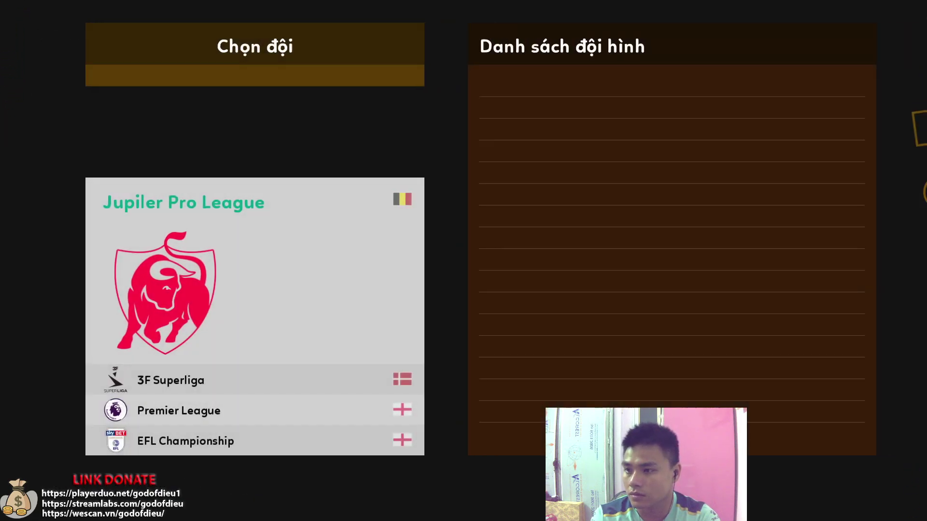
pyautogui.press('Down')
pyautogui.press('Down')
pyautogui.press('Return')
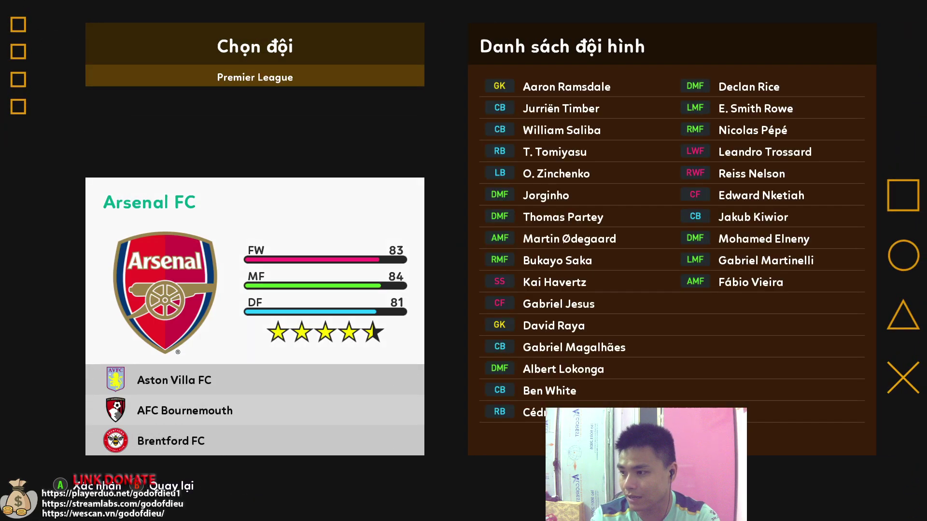
# Select Manchester United from the Premier League teams and open its player list
pyautogui.press('Down')
pyautogui.press('Down')
pyautogui.press('Down')
pyautogui.press('Down')
pyautogui.press('Down')
pyautogui.press('Down')
pyautogui.press('Down')
pyautogui.press('Down')
pyautogui.press('Down')
pyautogui.press('Down')
pyautogui.press('Down')
pyautogui.press('Down')
pyautogui.press('Down')
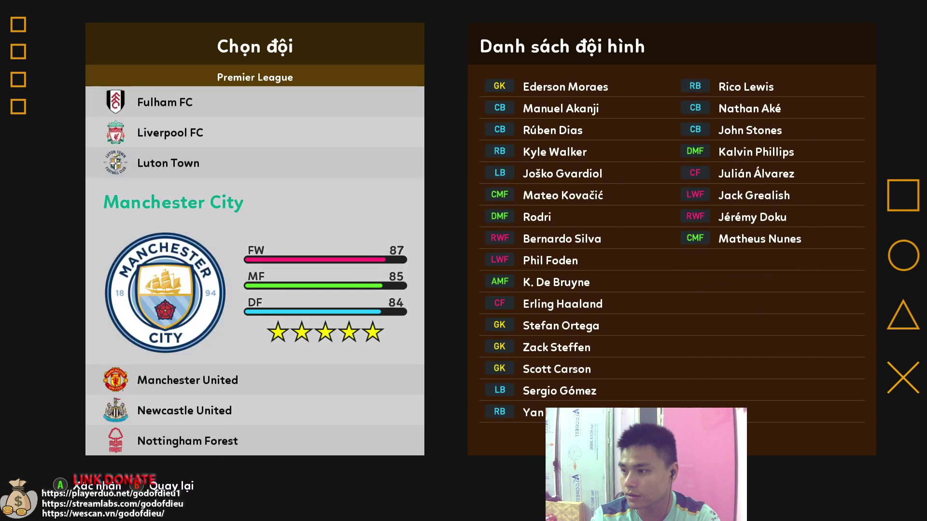
pyautogui.press('Return')
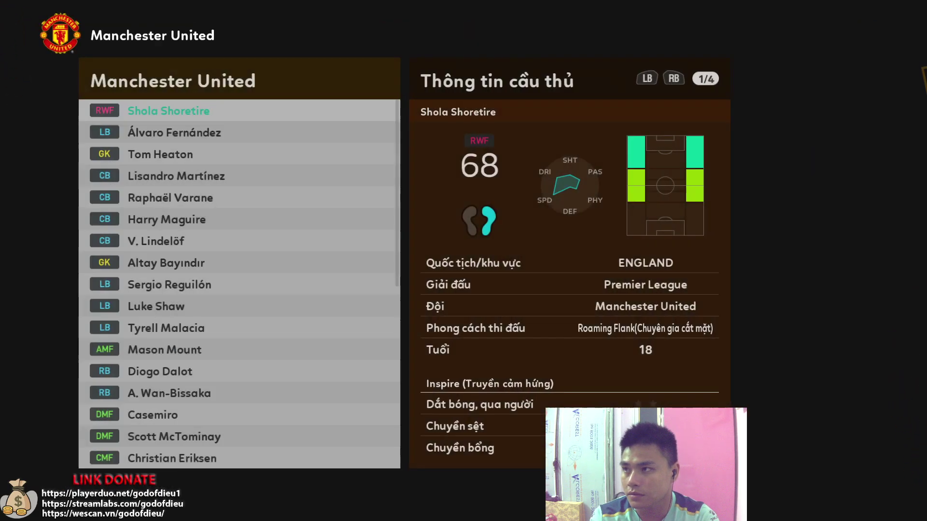
# Sort the Manchester United player list by Vị trí (position), ordered with goalkeepers first
pyautogui.press('s')
pyautogui.press('Right')
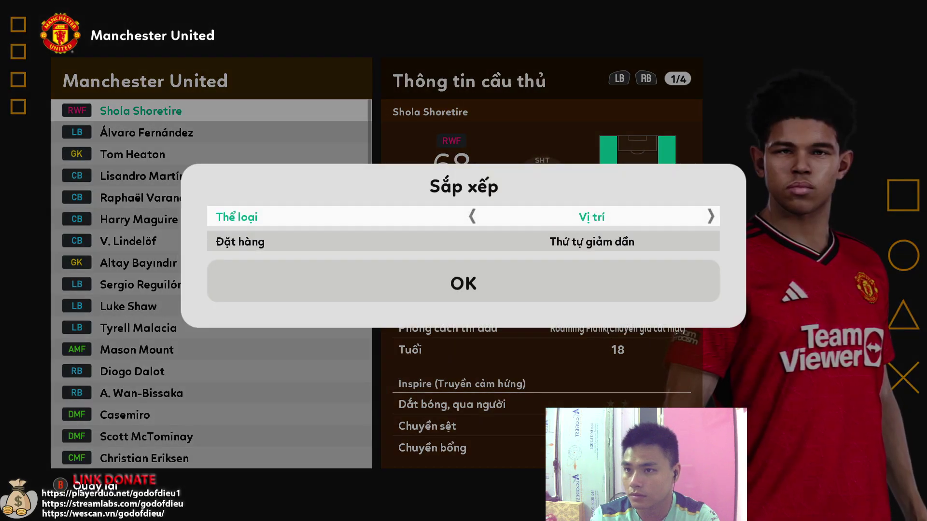
pyautogui.press('Down')
pyautogui.press('Right')
pyautogui.press('Down')
pyautogui.press('Return')
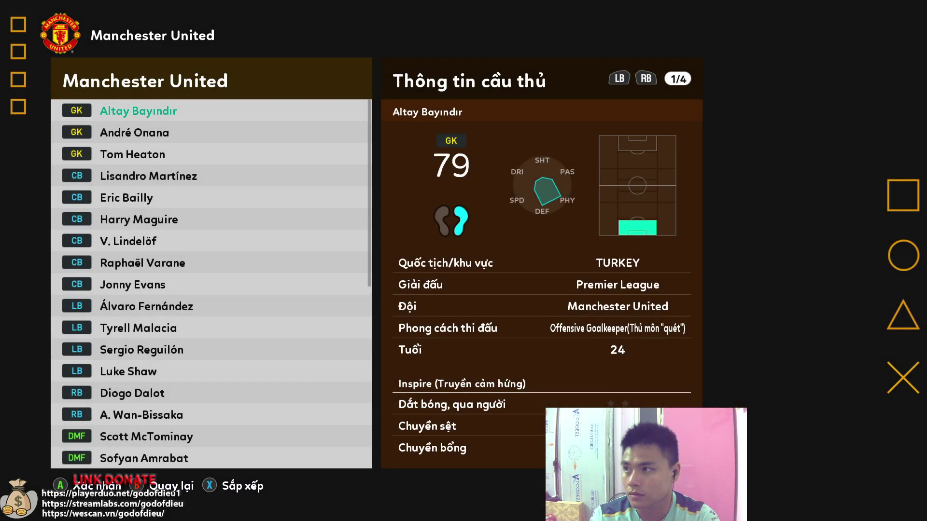
# Examine the player details of Manchester United's goalkeepers, centre-backs and left-backs
pyautogui.press('Down')
pyautogui.press('Down')
pyautogui.press('Down')
pyautogui.press('Down')
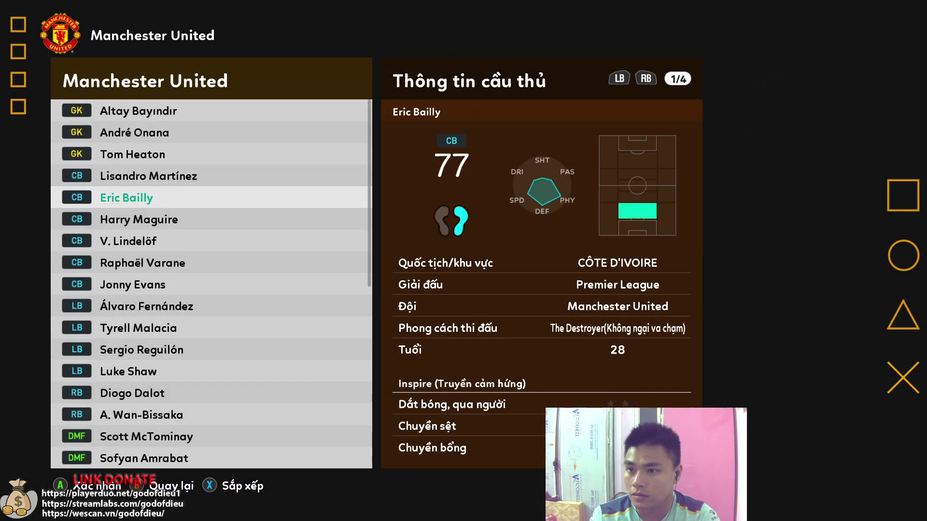
pyautogui.press('Down')
pyautogui.press('Down')
pyautogui.press('Down')
pyautogui.press('Down')
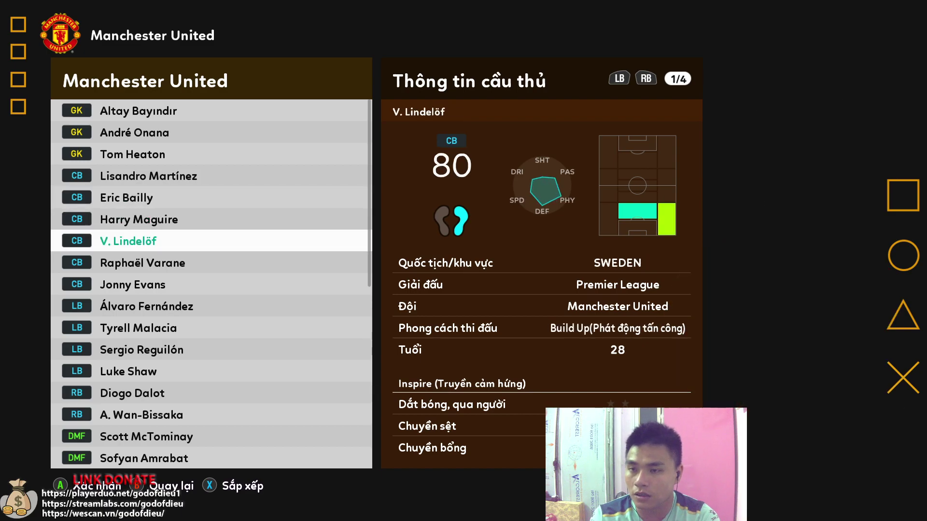
pyautogui.press('Down')
pyautogui.press('Down')
pyautogui.press('Down')
pyautogui.press('Down')
pyautogui.press('Down')
pyautogui.press('Down')
pyautogui.press('Down')
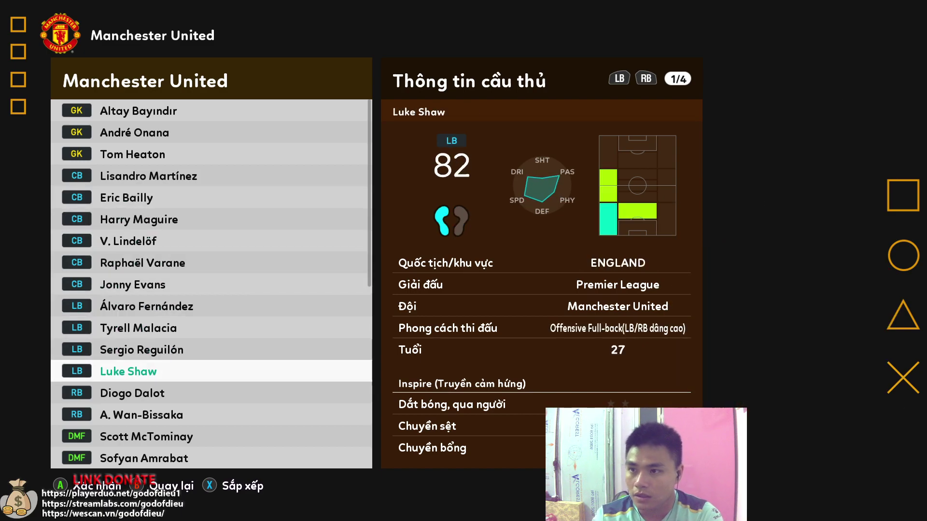
# Examine the player details of the right-backs, the defensive midfielders and the first central midfielder in the squad list
pyautogui.press('Down')
pyautogui.press('Up')
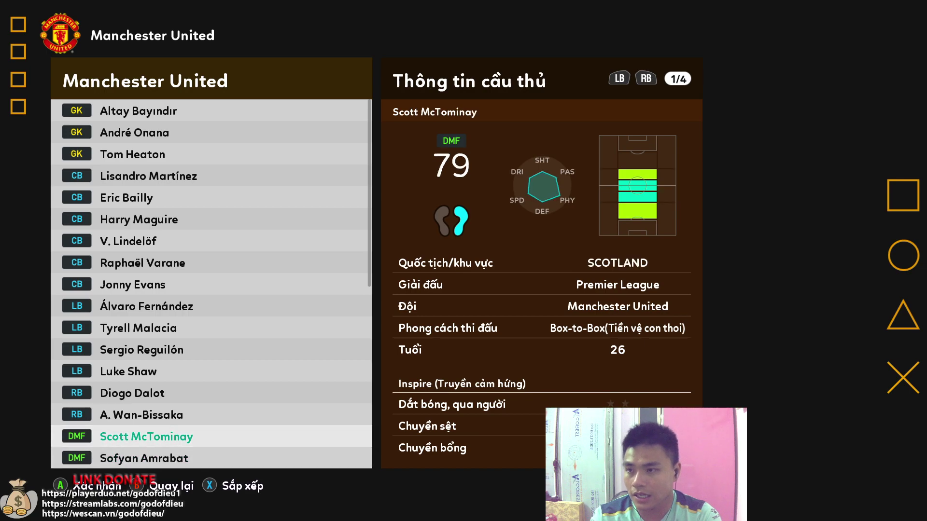
pyautogui.press('Up')
pyautogui.press('Up')
pyautogui.press('Down')
pyautogui.press('Down')
pyautogui.press('Down')
pyautogui.press('Down')
pyautogui.press('Down')
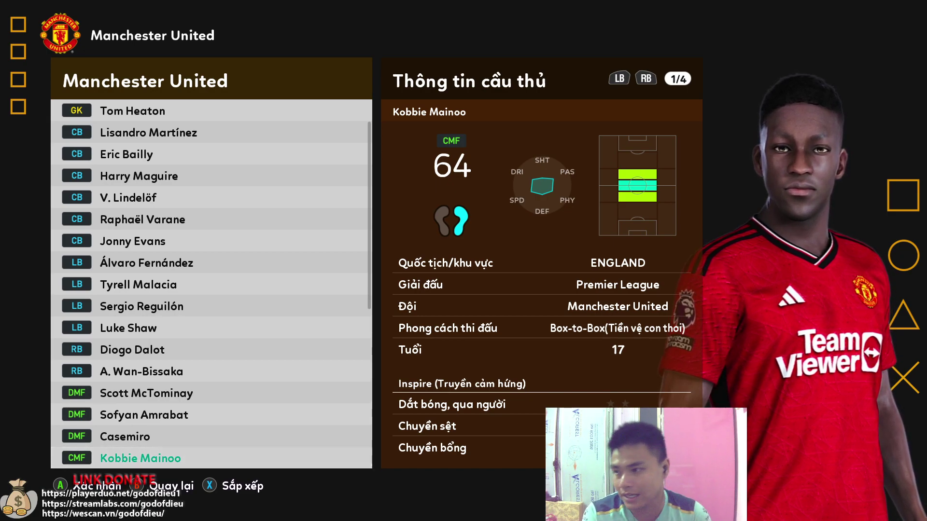
# Examine the player details of the remaining central midfielders, the attacking midfielders and the left wing forward
pyautogui.press('Down')
pyautogui.press('Down')
pyautogui.press('Down')
pyautogui.press('Down')
pyautogui.press('Down')
pyautogui.press('Down')
pyautogui.press('Down')
pyautogui.press('Down')
pyautogui.press('Down')
pyautogui.press('Down')
pyautogui.press('Down')
pyautogui.press('Down')
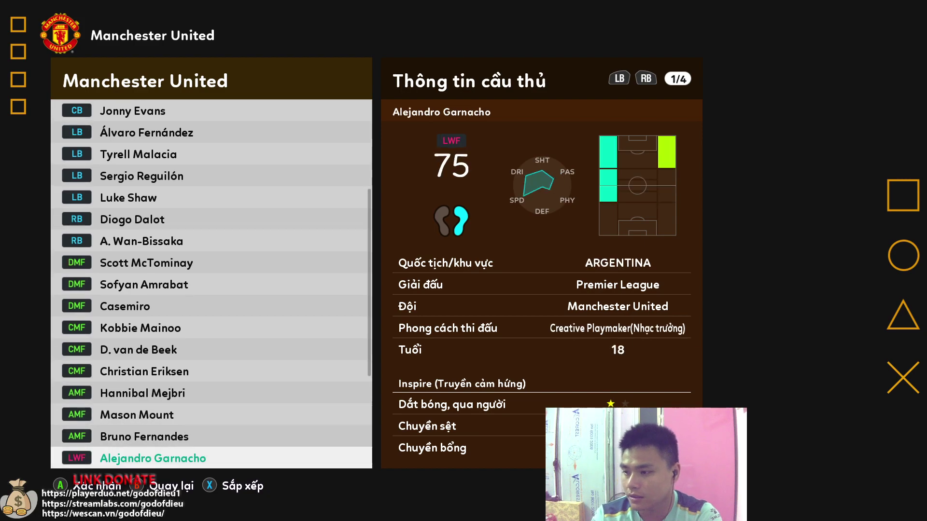
# Examine the player details of Manchester United's left wing forwards, right wing forwards and centre forwards
pyautogui.press('Down')
pyautogui.press('Down')
pyautogui.press('Up')
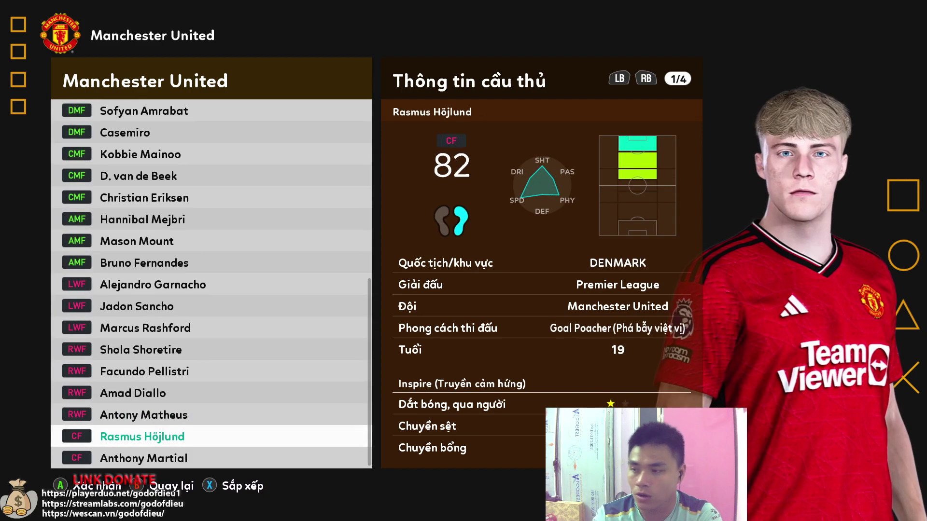
pyautogui.press('Up')
pyautogui.press('Up')
pyautogui.press('Up')
pyautogui.press('Up')
pyautogui.press('Up')
pyautogui.press('Up')
pyautogui.press('Up')
pyautogui.press('Down')
pyautogui.press('Down')
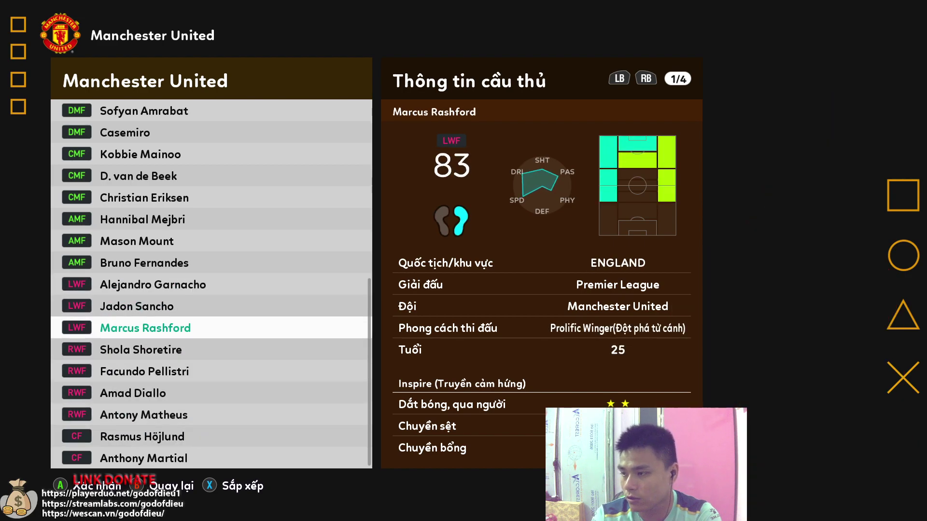
# Open Marcus Rashford's edit options and examine the second and third pages of his player information
pyautogui.press('Escape')
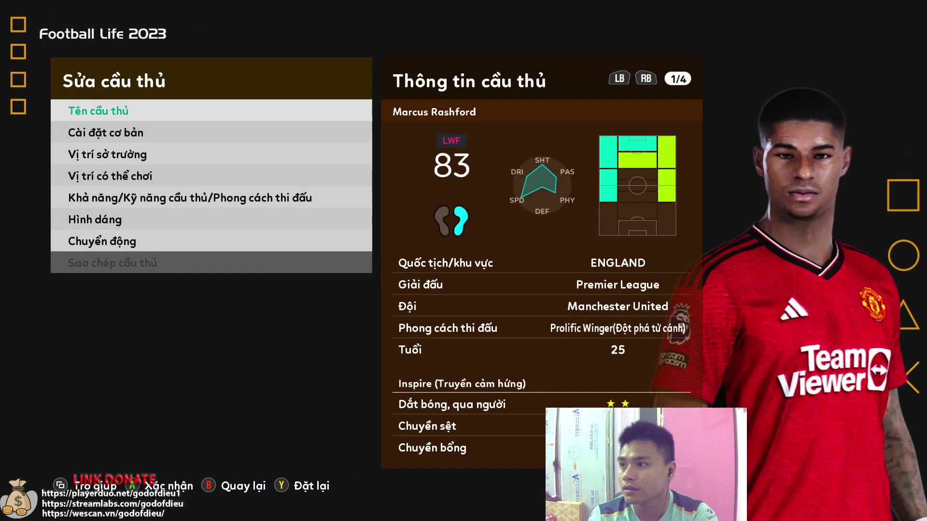
pyautogui.press('Down')
pyautogui.press('Down')
pyautogui.press('Down')
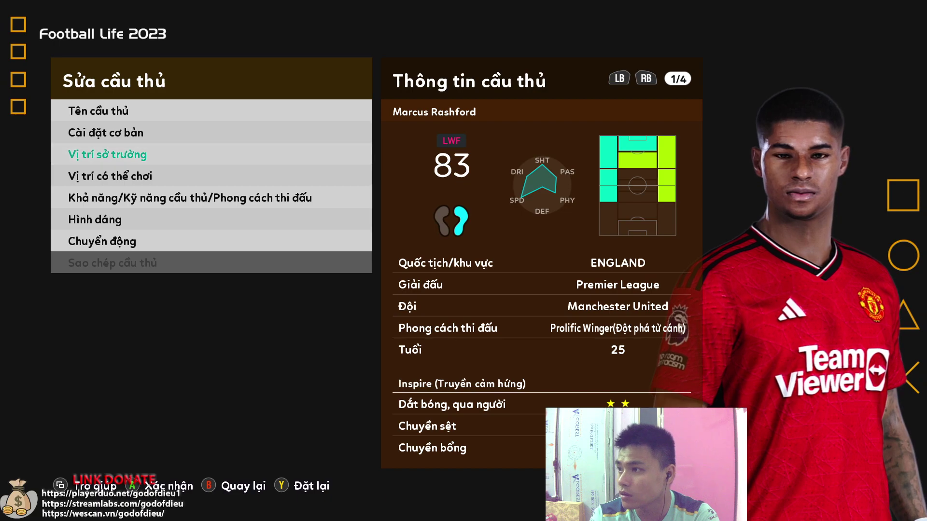
pyautogui.press('Down')
pyautogui.press('Down')
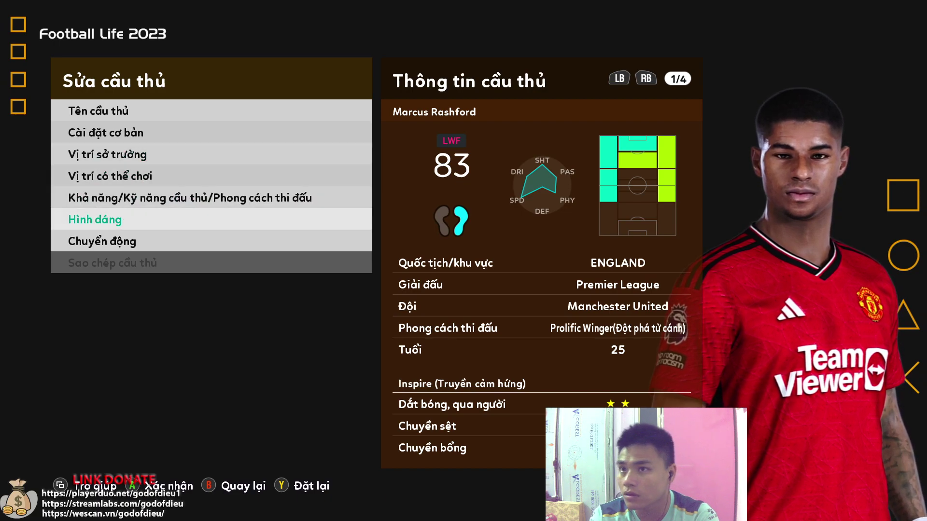
pyautogui.press('e')
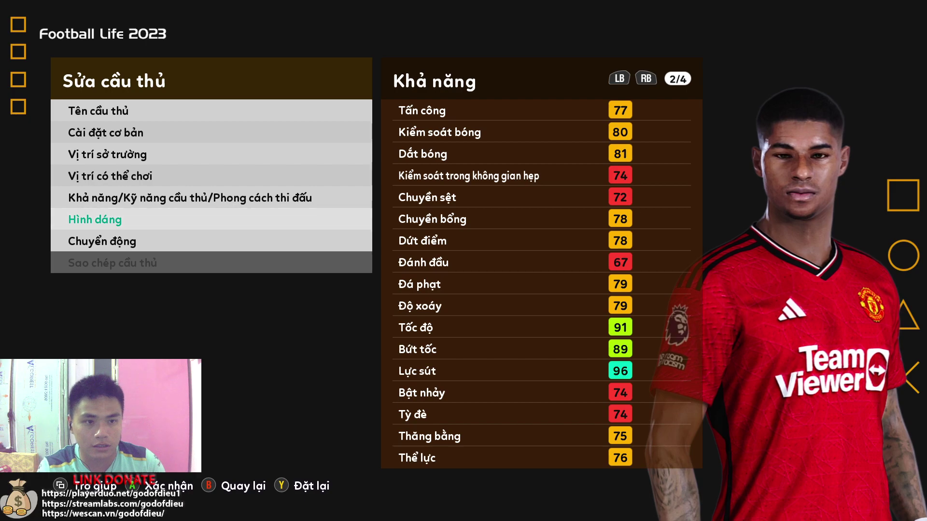
pyautogui.press('e')
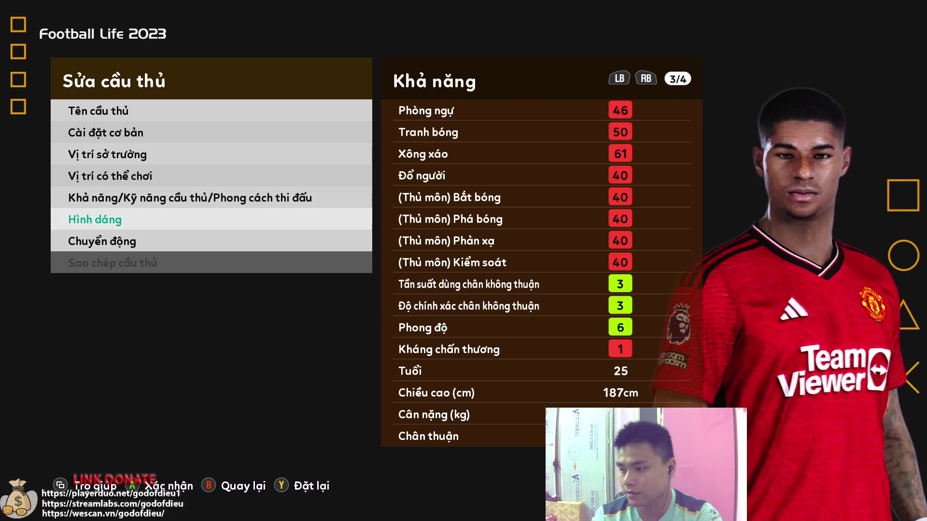
pyautogui.press('super+alt+Print')
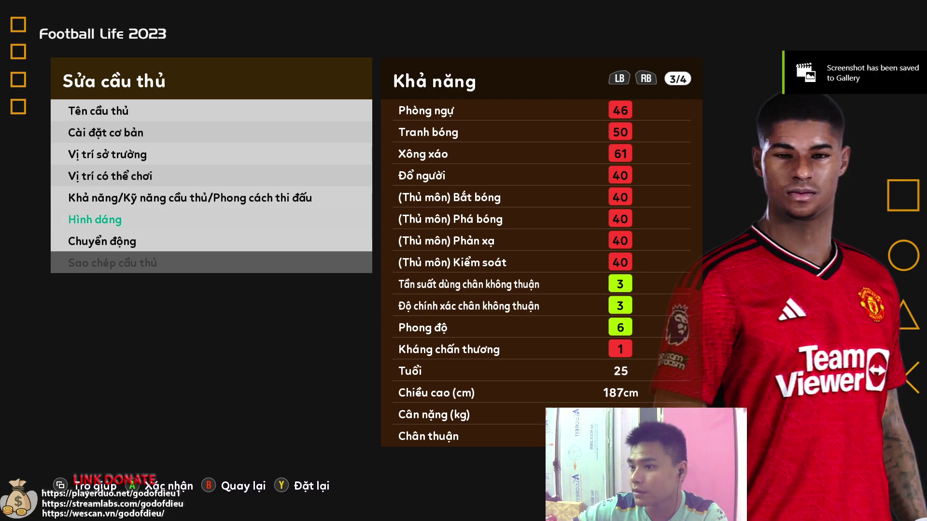
# Switch to File Explorer, check the VH FL23 folder in SiderAddons\livecpk, and open the sider configuration file from SiderAddons
pyautogui.hotkey('alt', 'Tab')
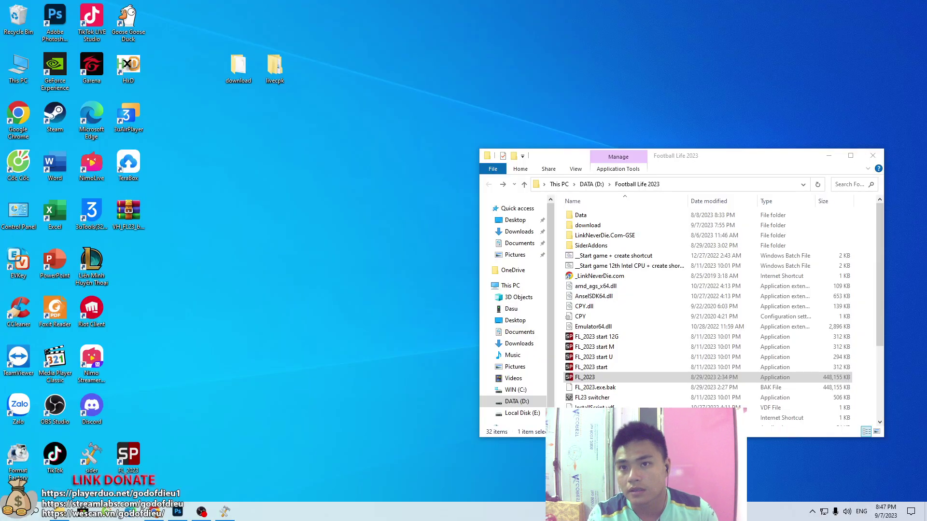
pyautogui.moveTo(740, 158); pyautogui.dragTo(566, 159)
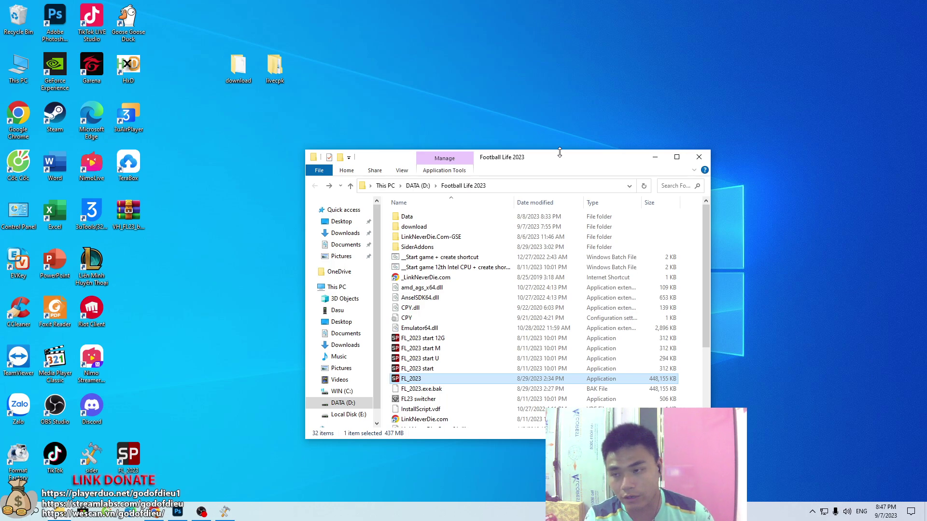
pyautogui.doubleClick(432, 249)
pyautogui.doubleClick(478, 259)
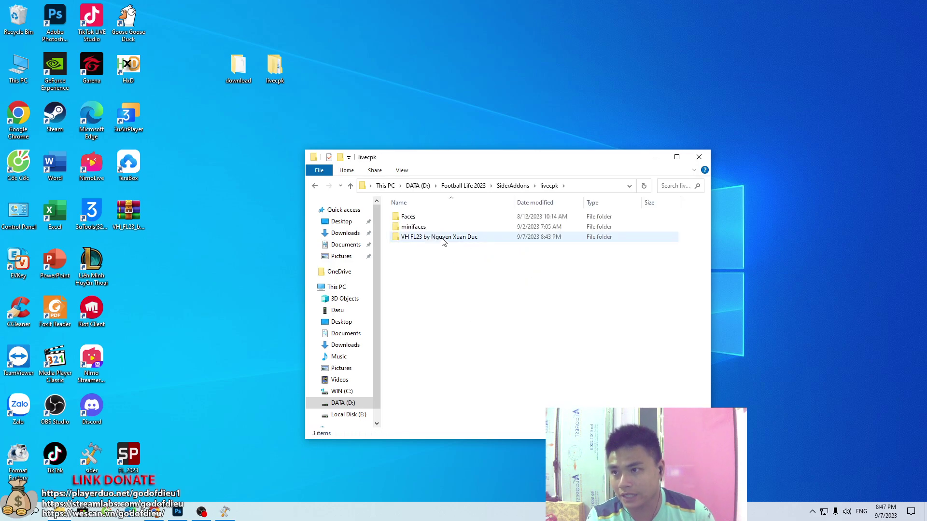
pyautogui.hotkey('alt', 'Left')
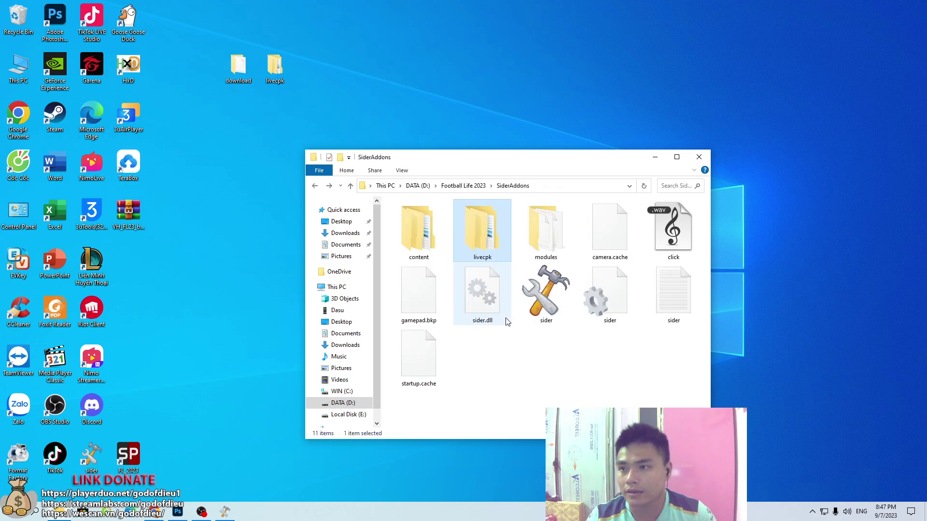
pyautogui.doubleClick(603, 304)
# Try an extra d in the VH FL23 cpk.root path, compare it with the livecpk folder's contents, and remove the letter
pyautogui.click(243, 274)
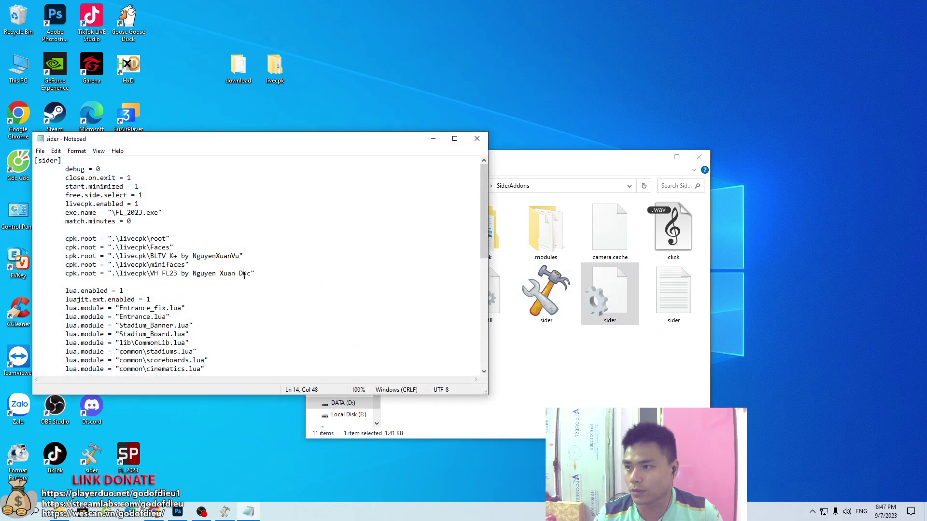
pyautogui.write('d')
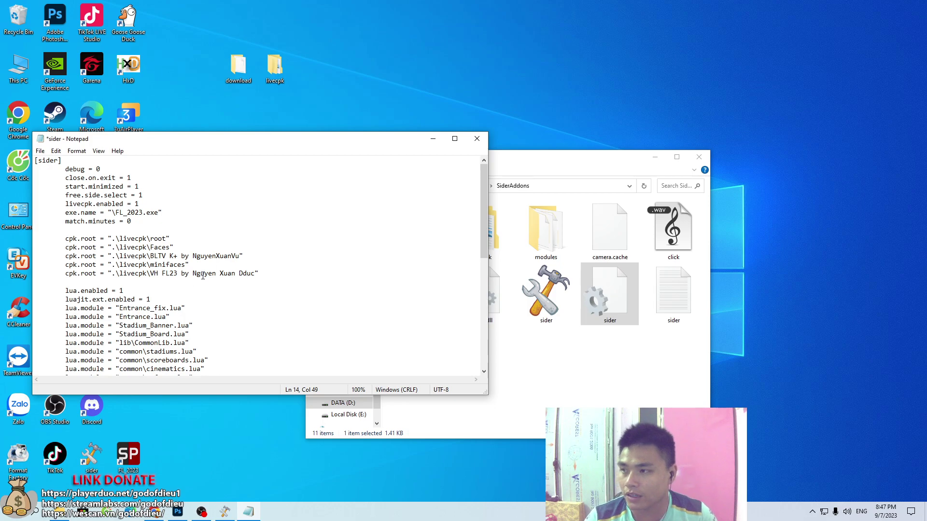
pyautogui.click(568, 365)
pyautogui.doubleClick(454, 240)
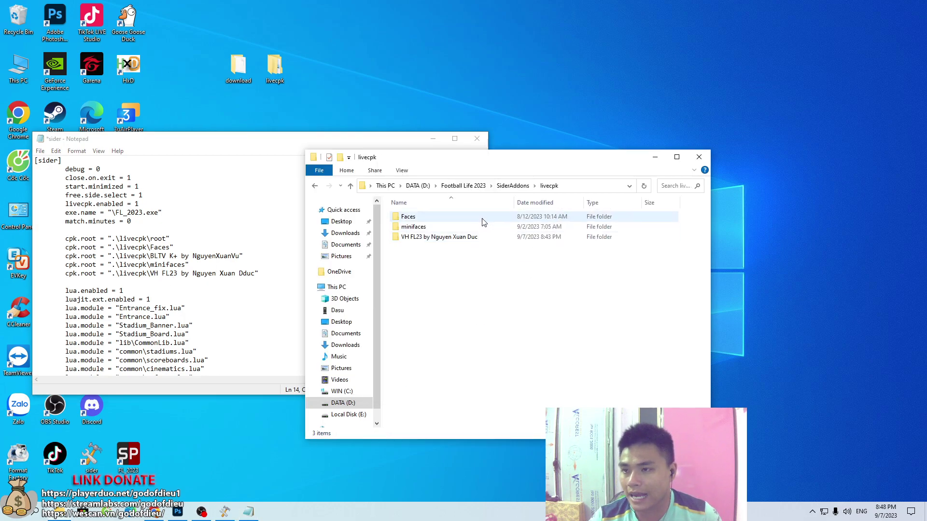
pyautogui.moveTo(494, 158); pyautogui.dragTo(612, 158)
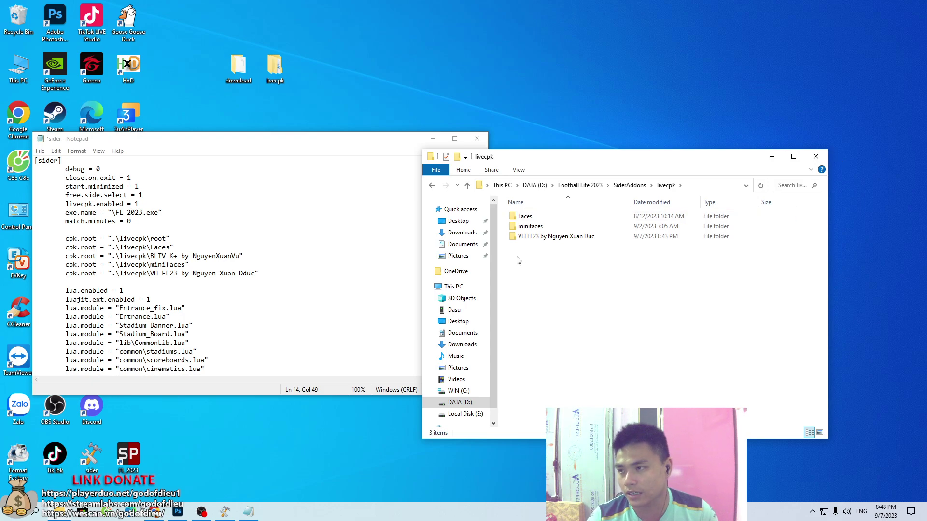
pyautogui.click(245, 273)
pyautogui.press('BackSpace')
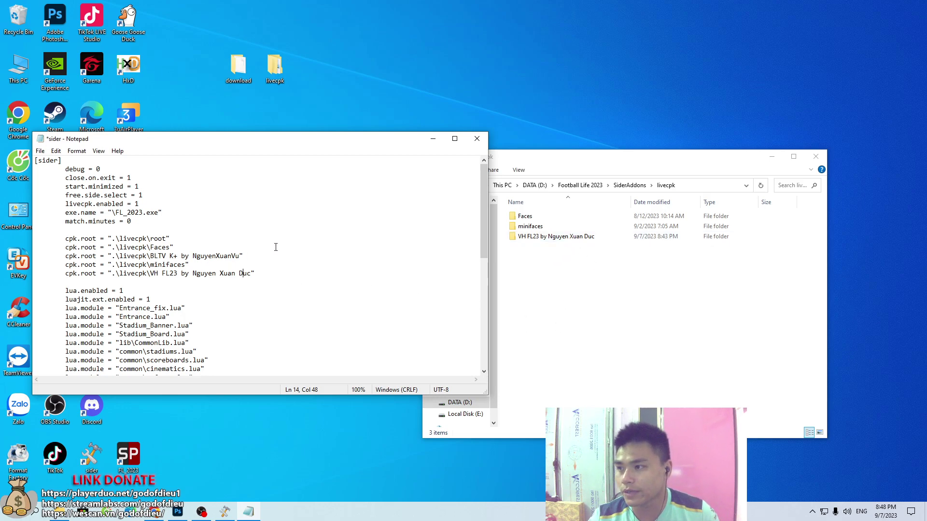
# Compare the BLTV K+ and VH FL23 cpk.root entries in the sider configuration with the folders inside livecpk
pyautogui.moveTo(260, 255); pyautogui.dragTo(152, 257)
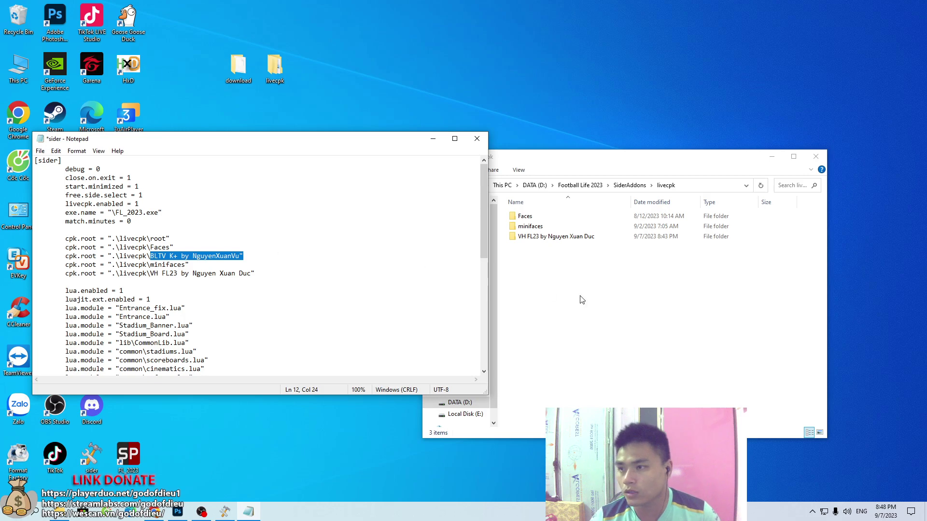
pyautogui.click(565, 274)
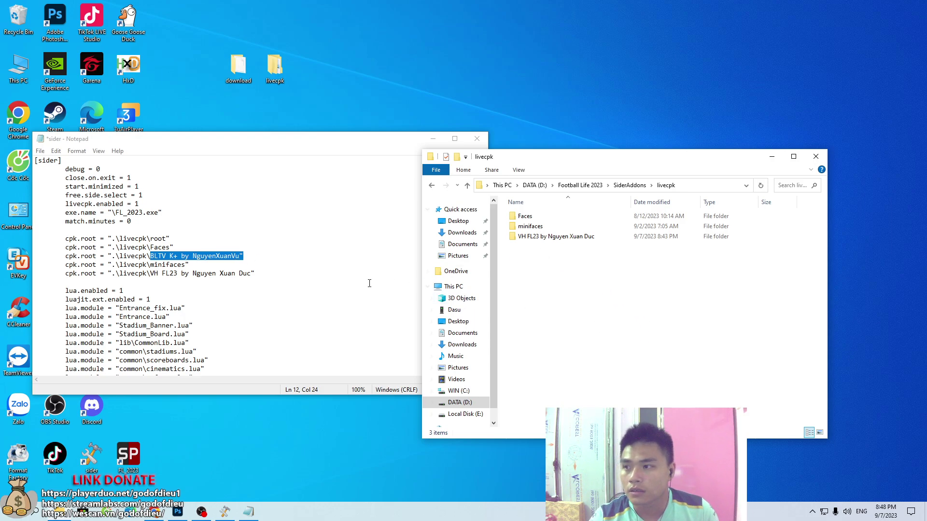
pyautogui.moveTo(269, 273); pyautogui.dragTo(73, 273)
pyautogui.click(571, 279)
pyautogui.press('BackSpace')
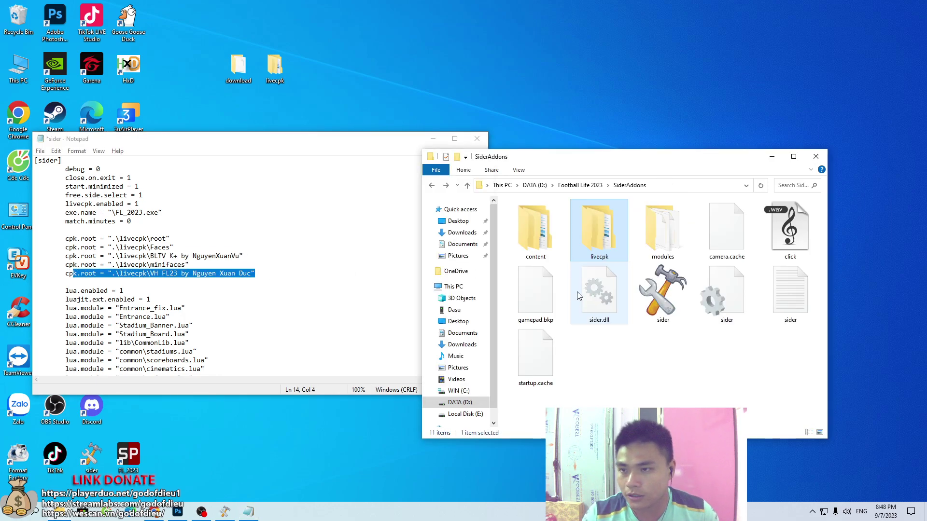
pyautogui.click(260, 273)
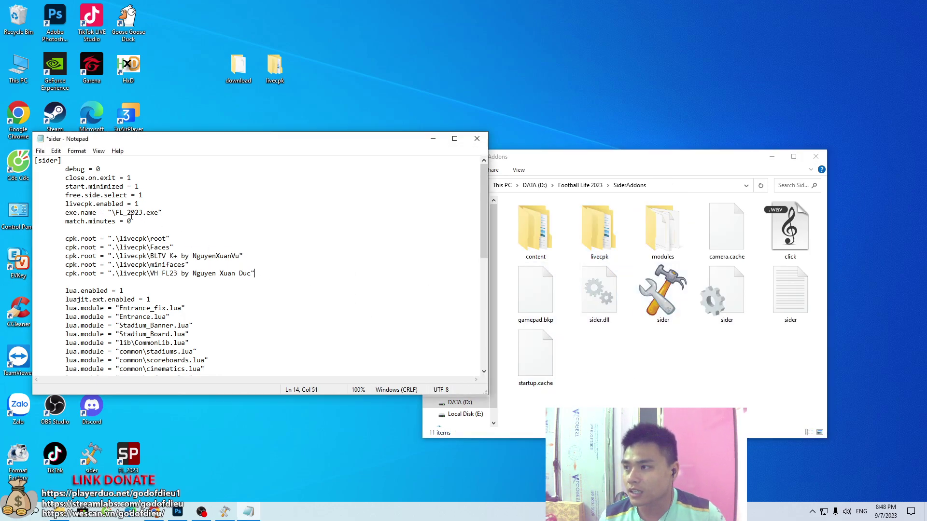
pyautogui.click(40, 151)
pyautogui.moveTo(56, 151)
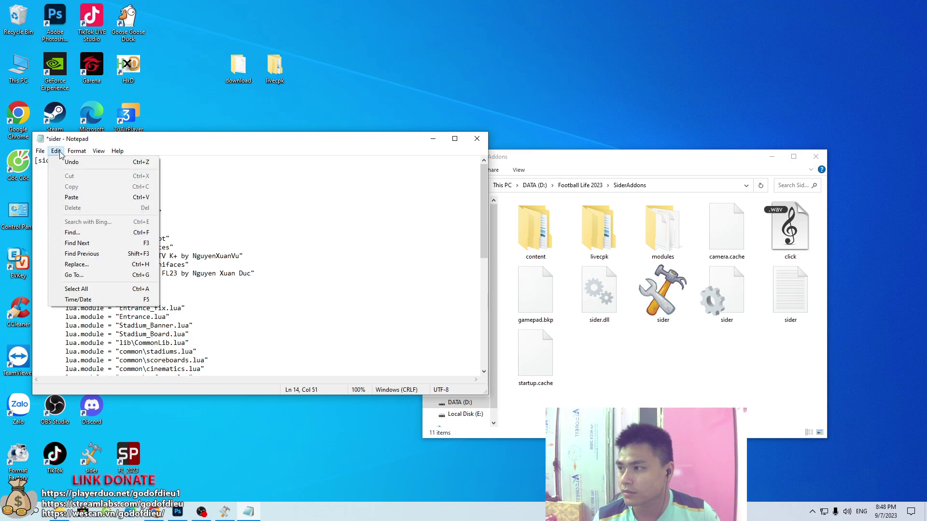
pyautogui.click(352, 256)
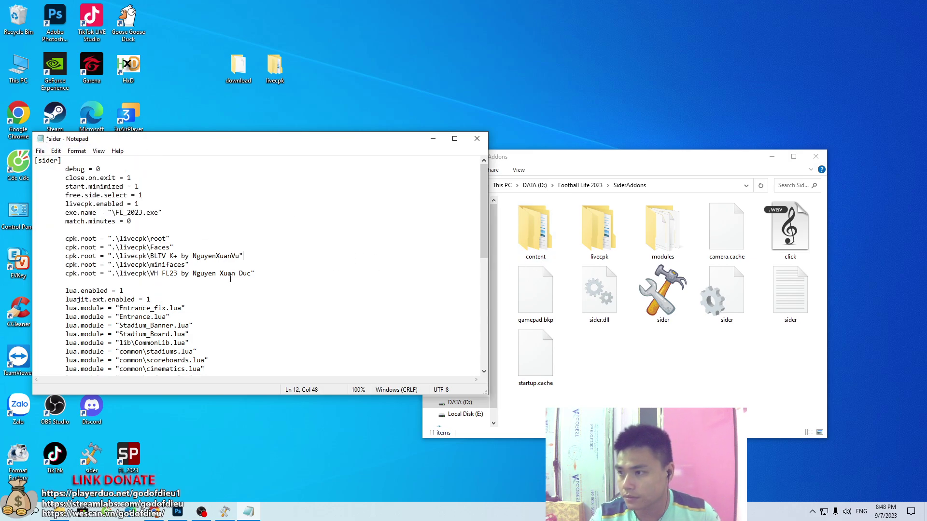
# Append 1 to the folder name in the VH FL23 cpk.root line, save the sider configuration, and close both windows
pyautogui.click(250, 273)
pyautogui.write('1')
pyautogui.click(386, 296)
pyautogui.click(362, 284)
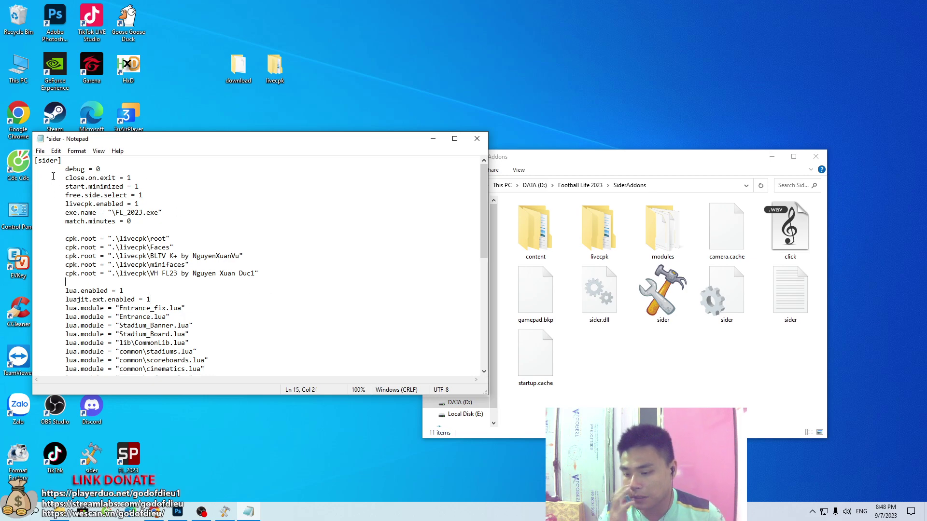
pyautogui.click(41, 152)
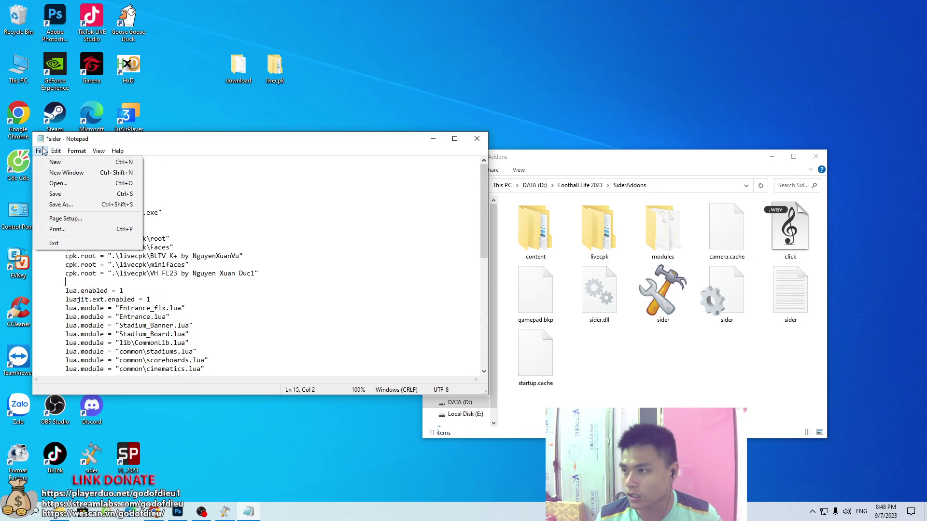
pyautogui.click(55, 194)
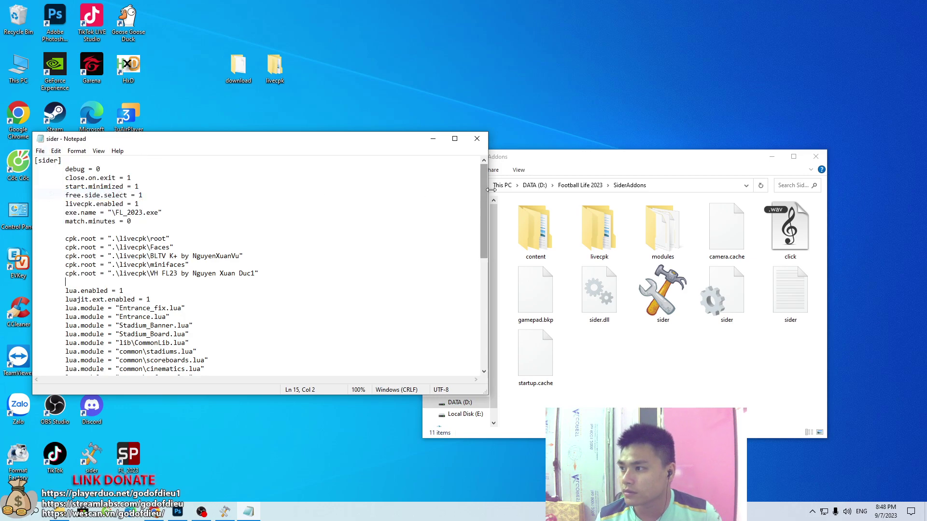
pyautogui.click(477, 138)
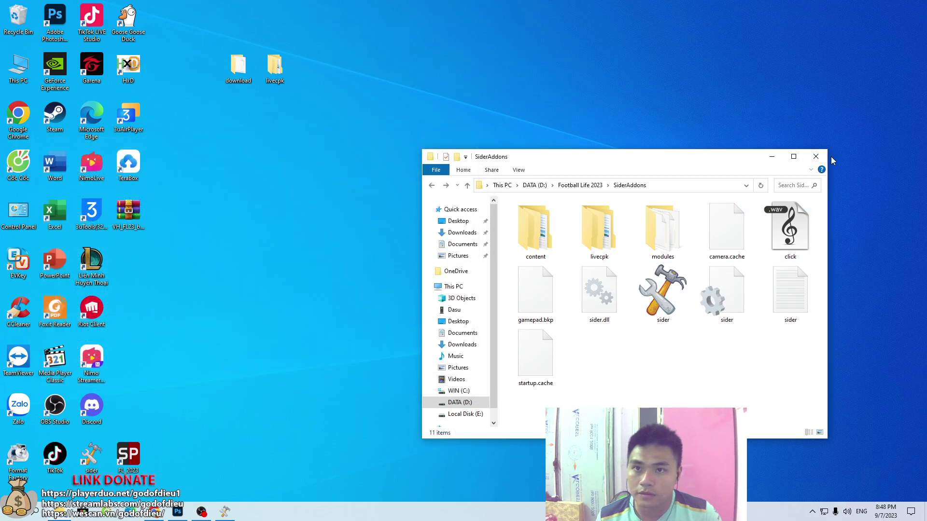
pyautogui.click(816, 156)
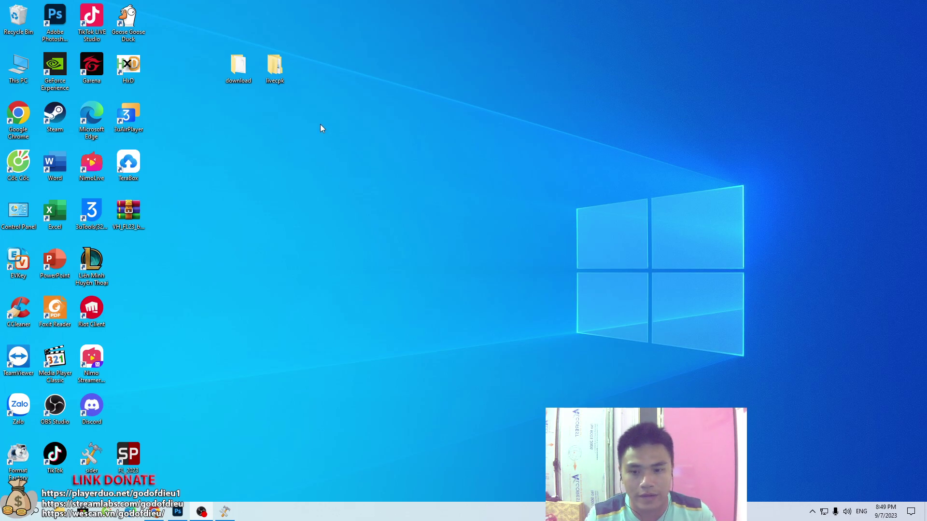
# Permanently delete the download and livecpk folders from the desktop
pyautogui.moveTo(320, 126); pyautogui.dragTo(244, 79)
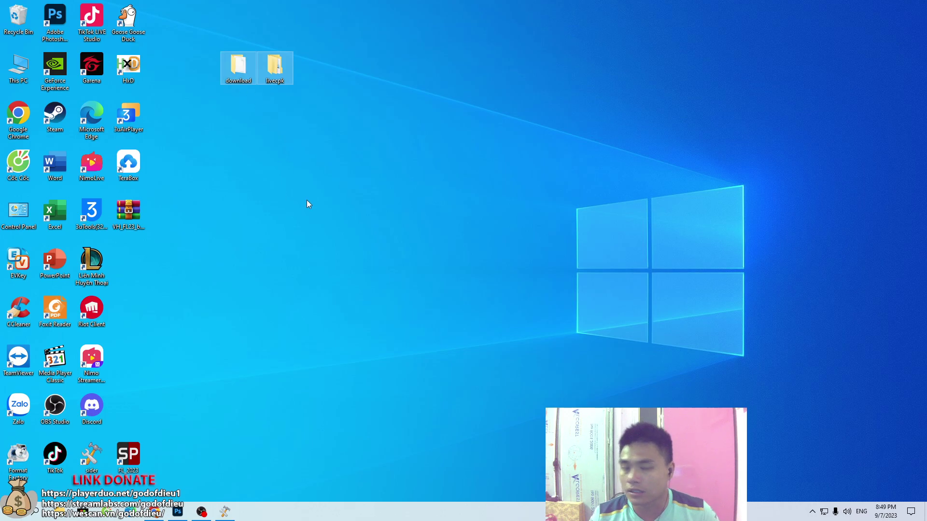
pyautogui.press('Return')
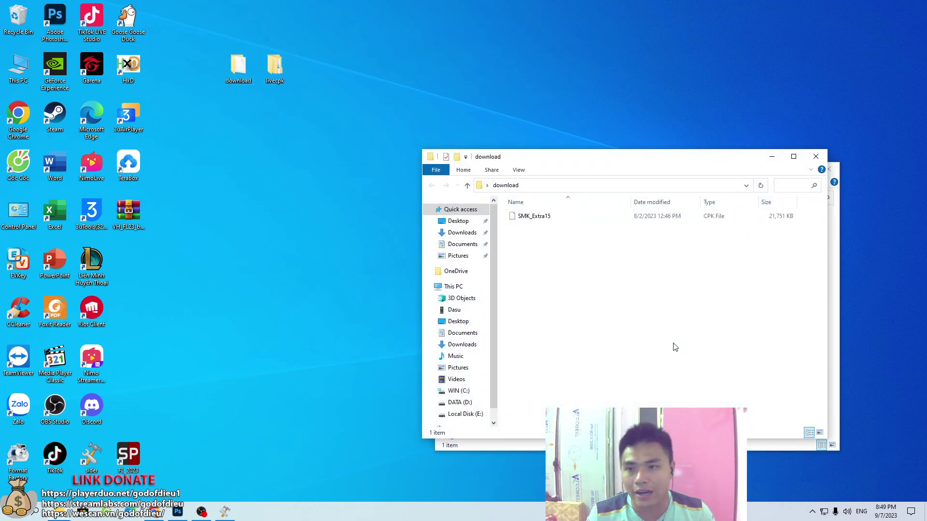
pyautogui.click(816, 156)
pyautogui.click(827, 170)
pyautogui.moveTo(392, 174); pyautogui.dragTo(225, 79)
pyautogui.hotkey('shift', 'Delete')
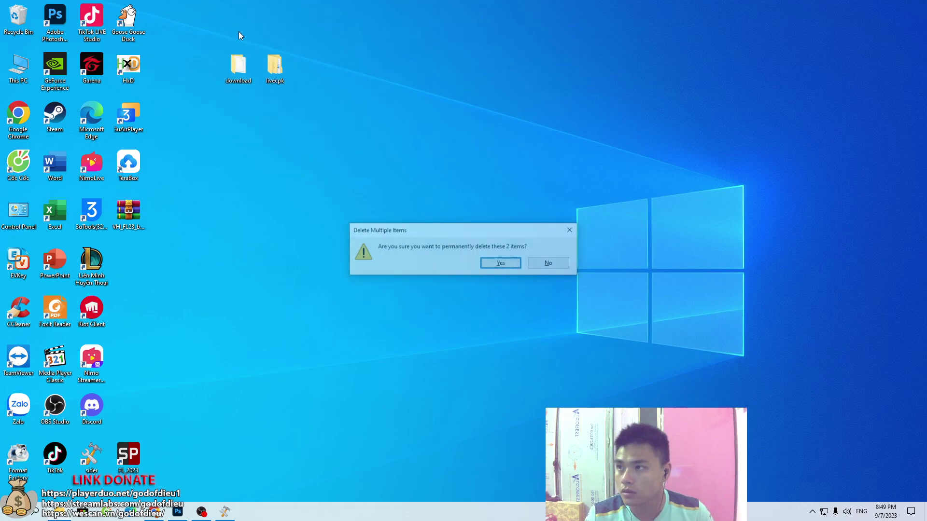
pyautogui.click(441, 264)
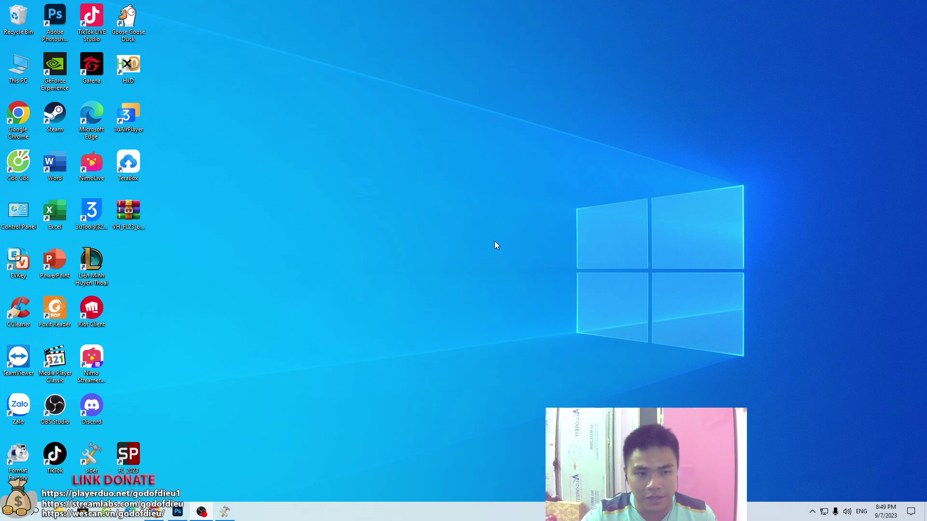
# Select the VH_FL23 archive on the desktop
pyautogui.moveTo(183, 269); pyautogui.dragTo(123, 216)
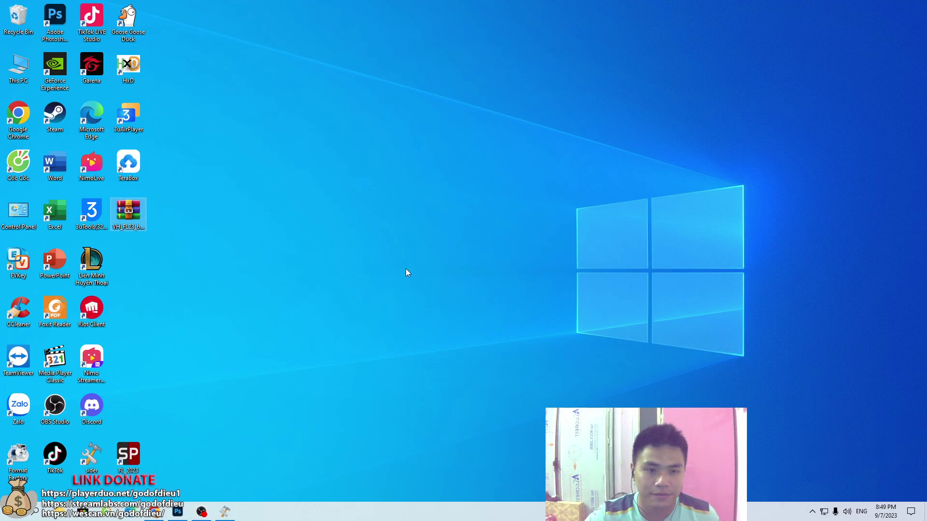